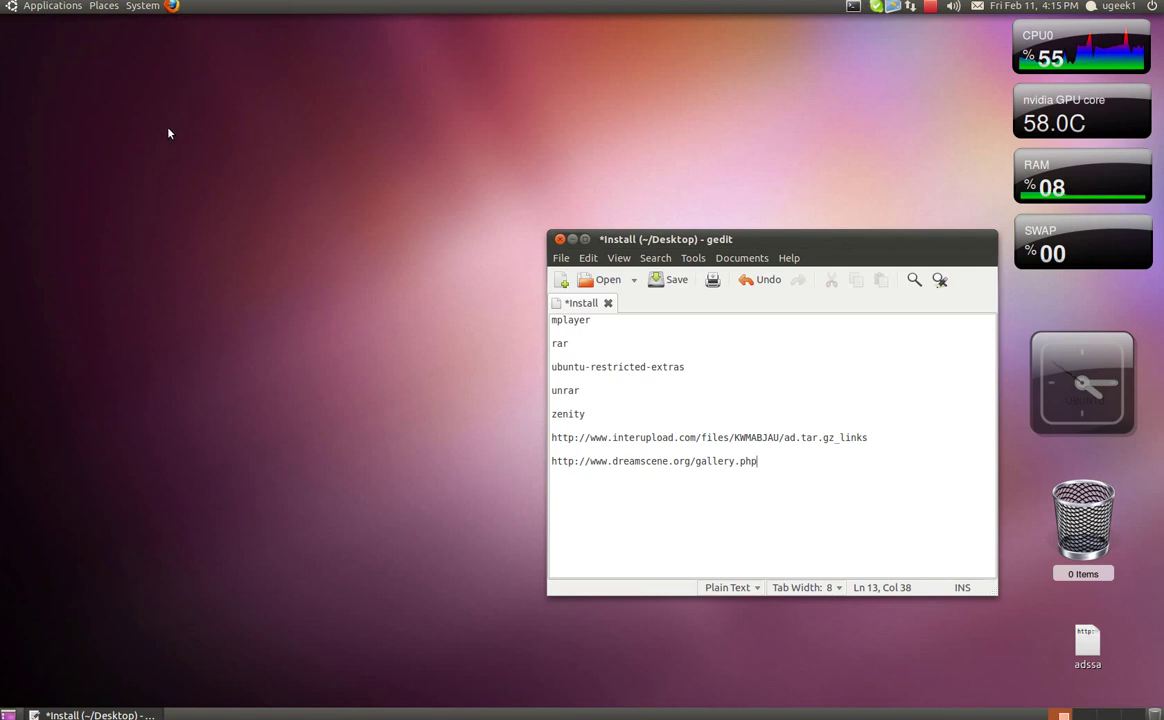
Step: Open Synaptic Package Manager and authenticate with the administrator account password
{"action": "left_click", "coordinate": [140, 6]}
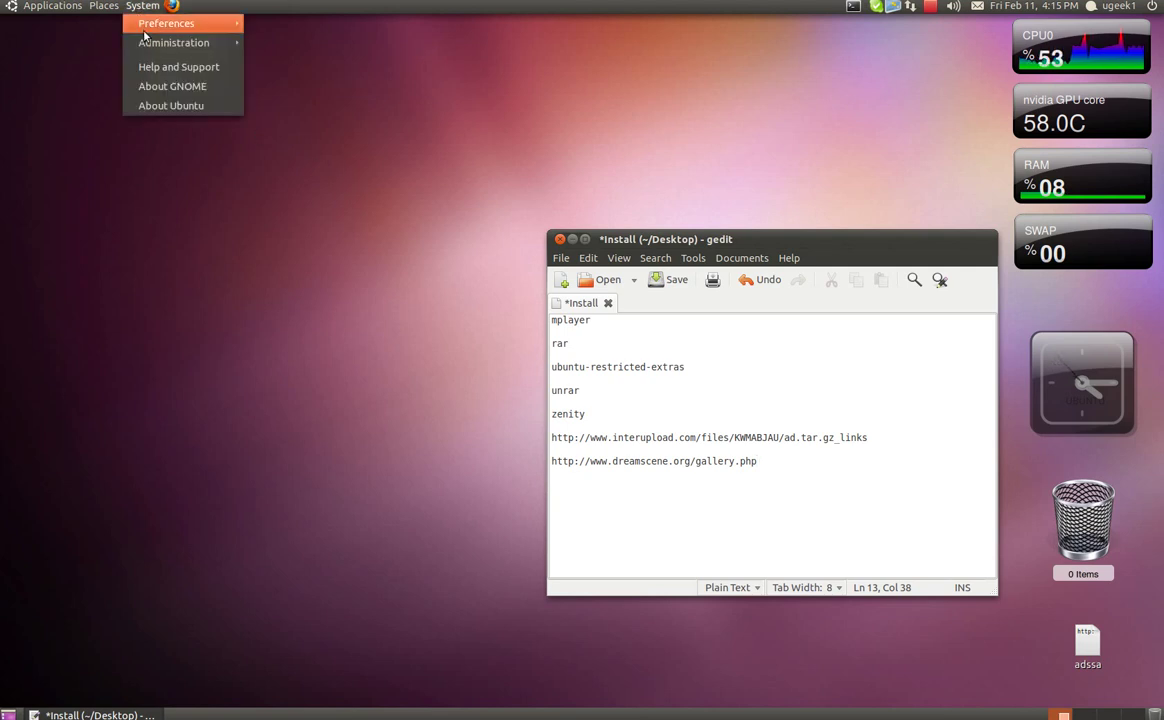
{"action": "mouse_move", "coordinate": [154, 41]}
{"action": "left_click", "coordinate": [340, 236]}
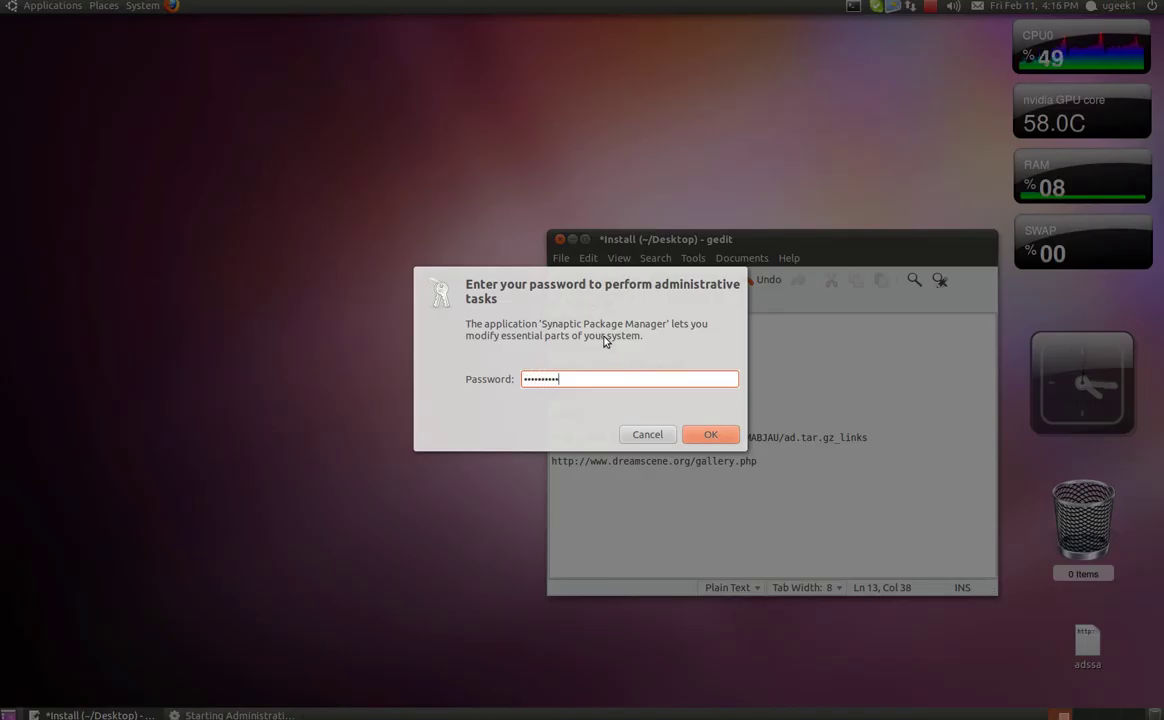
{"action": "key", "text": "Return"}
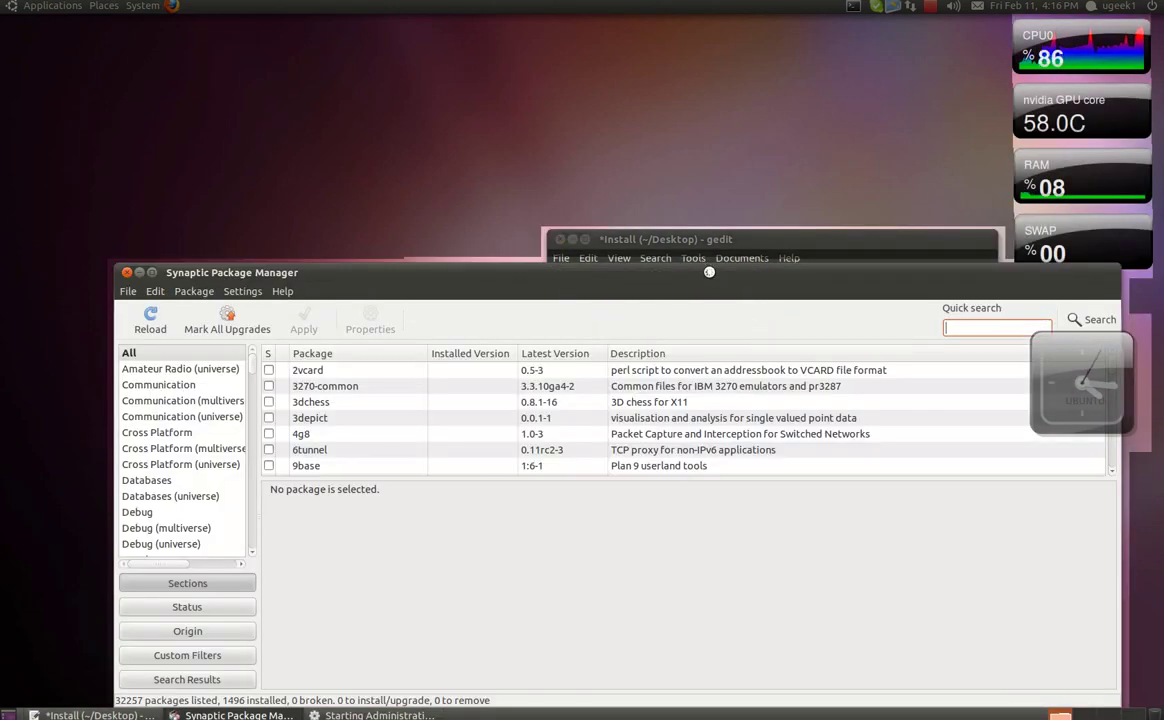
Step: Arrange the package manager and the install list so both can be read, and search the packages for mplayer
{"action": "left_click_drag", "start_coordinate": [712, 277], "coordinate": [598, 48]}
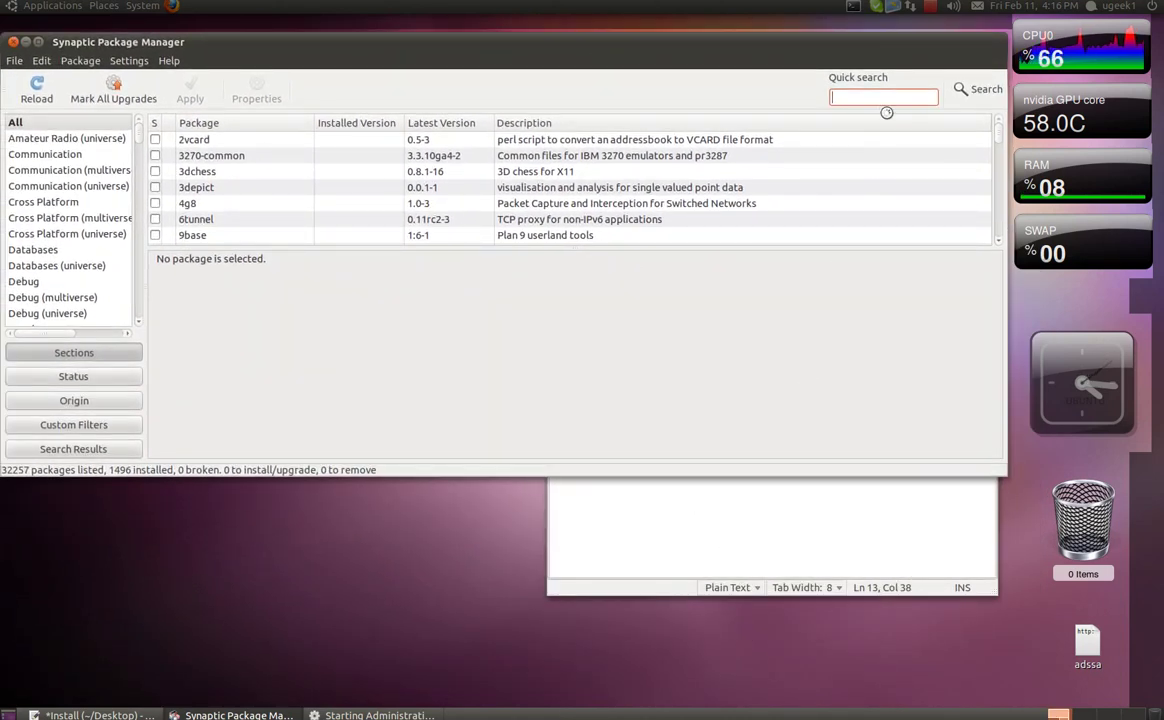
{"action": "left_click", "coordinate": [917, 553]}
{"action": "left_click_drag", "start_coordinate": [782, 236], "coordinate": [734, 319]}
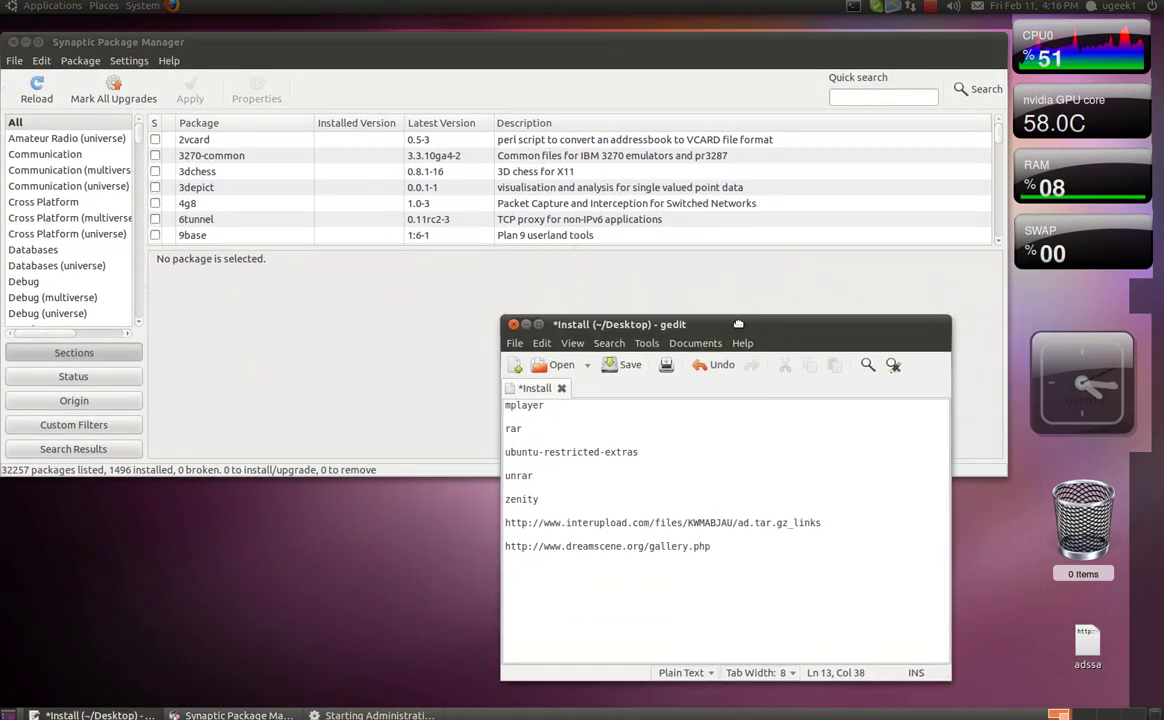
{"action": "left_click", "coordinate": [876, 93]}
{"action": "type", "text": "mplayer"}
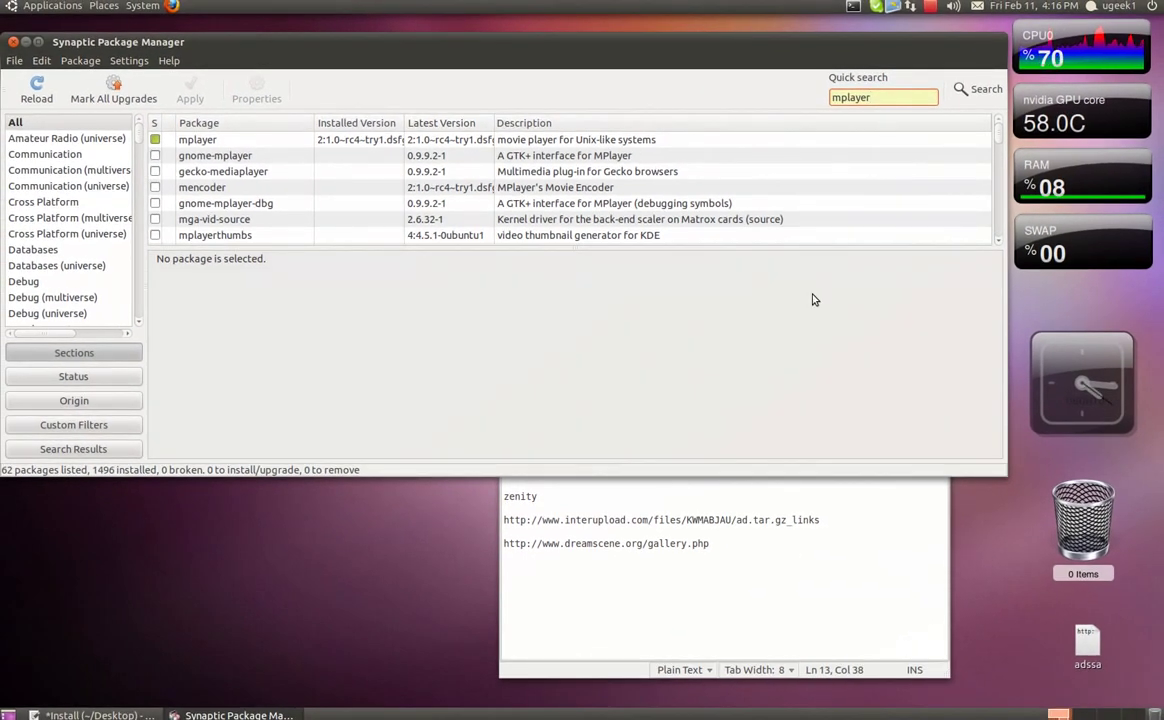
Step: Search the packages for rar and for ubuntu-re, following the entries of the install list
{"action": "key", "text": "alt+Tab"}
{"action": "left_click", "coordinate": [903, 99]}
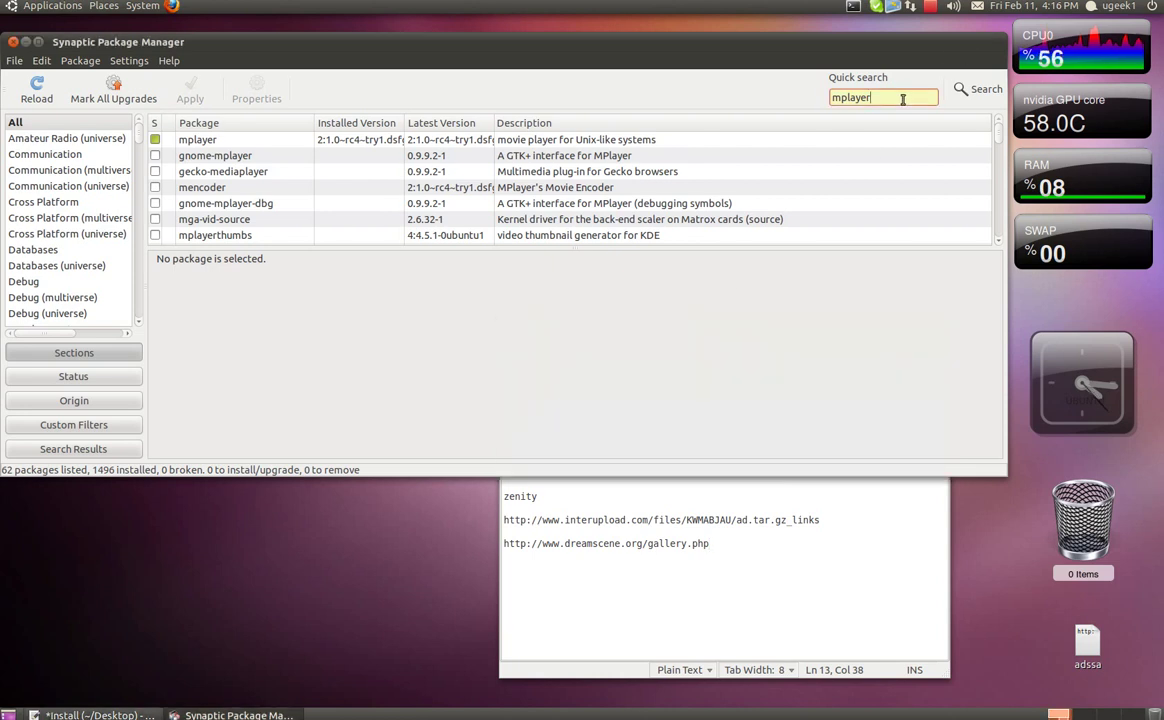
{"action": "type", "text": "rar"}
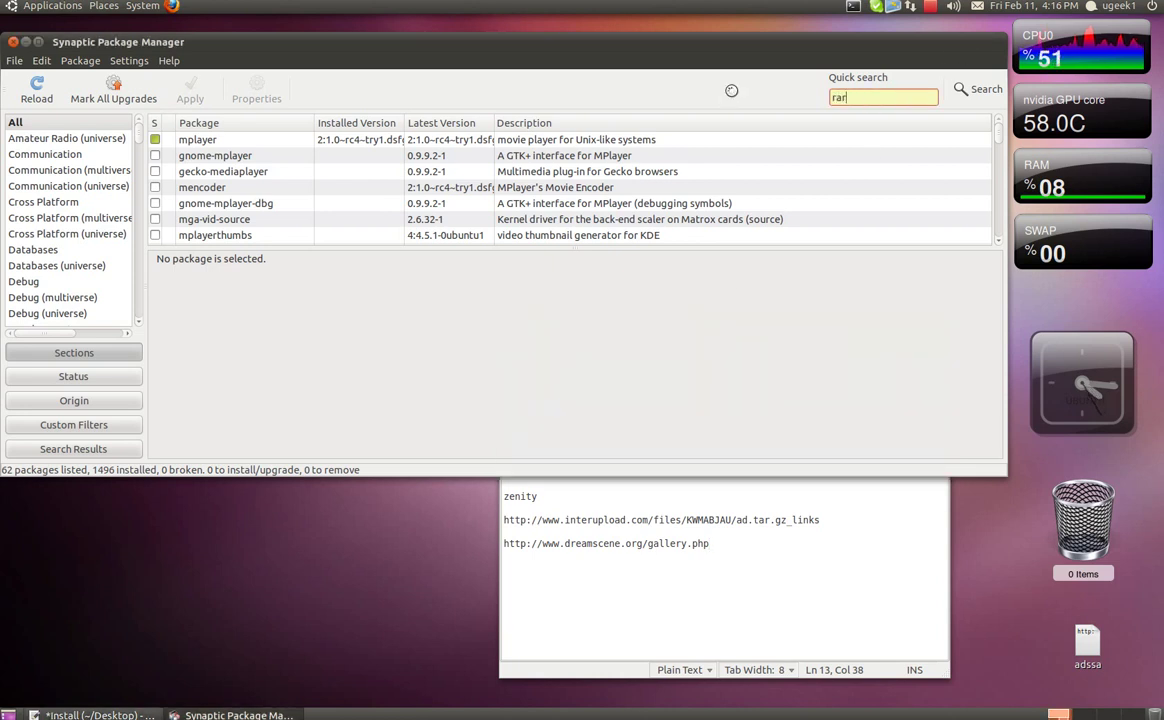
{"action": "left_click", "coordinate": [860, 605]}
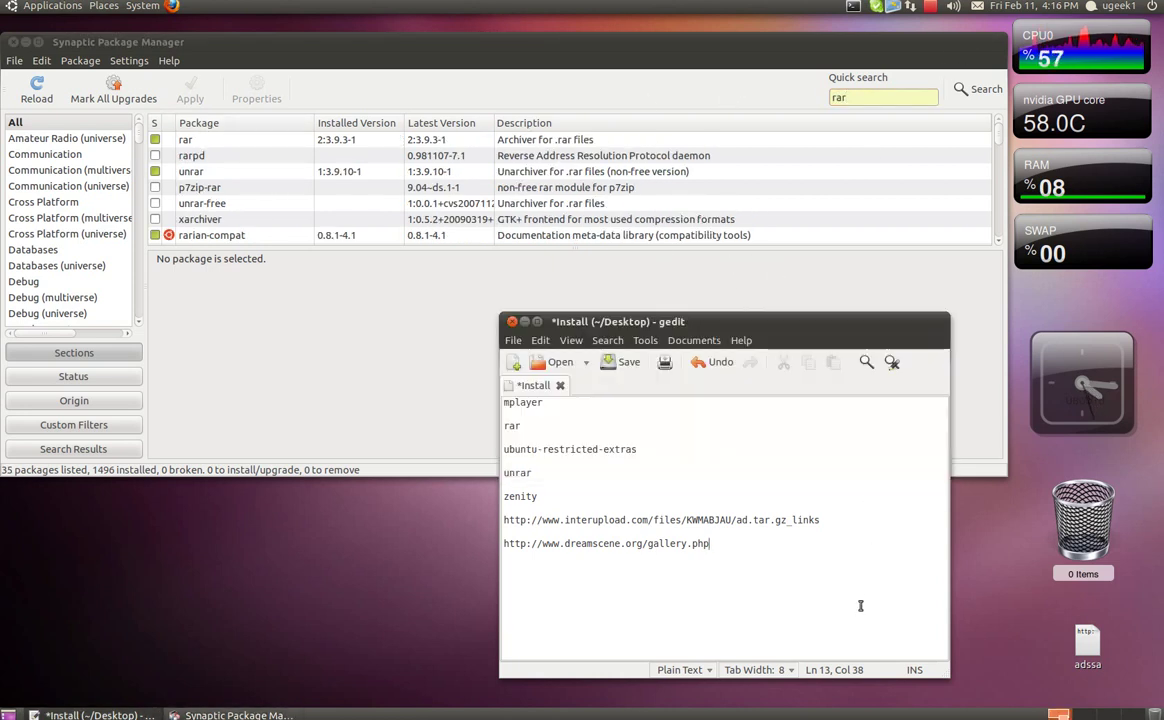
{"action": "left_click", "coordinate": [893, 96]}
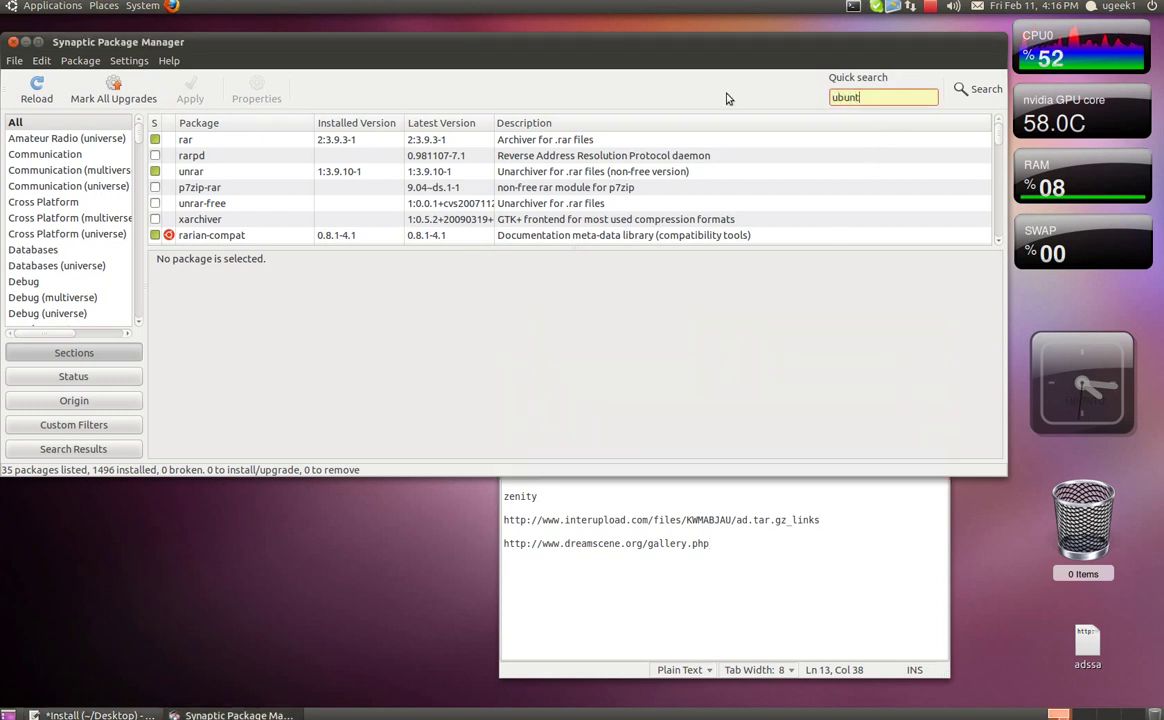
{"action": "type", "text": "ubuntu-re"}
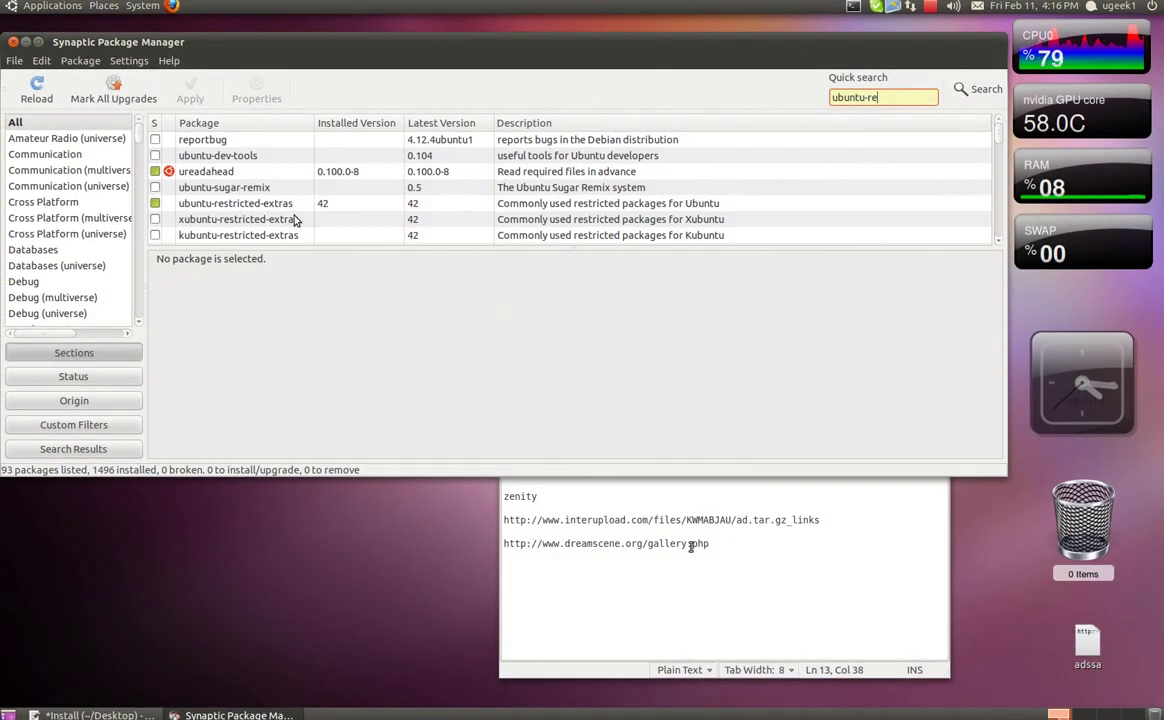
Step: Search the packages for the remaining install list entries, unrar and zenity
{"action": "left_click", "coordinate": [704, 544]}
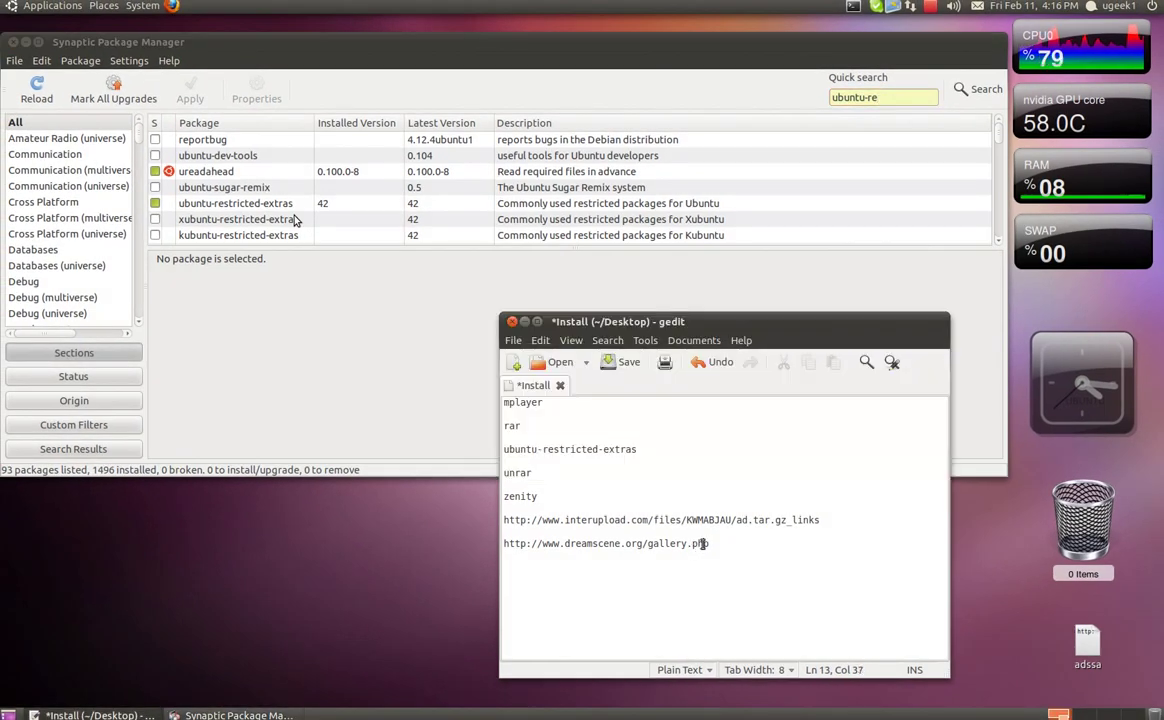
{"action": "left_click", "coordinate": [893, 96]}
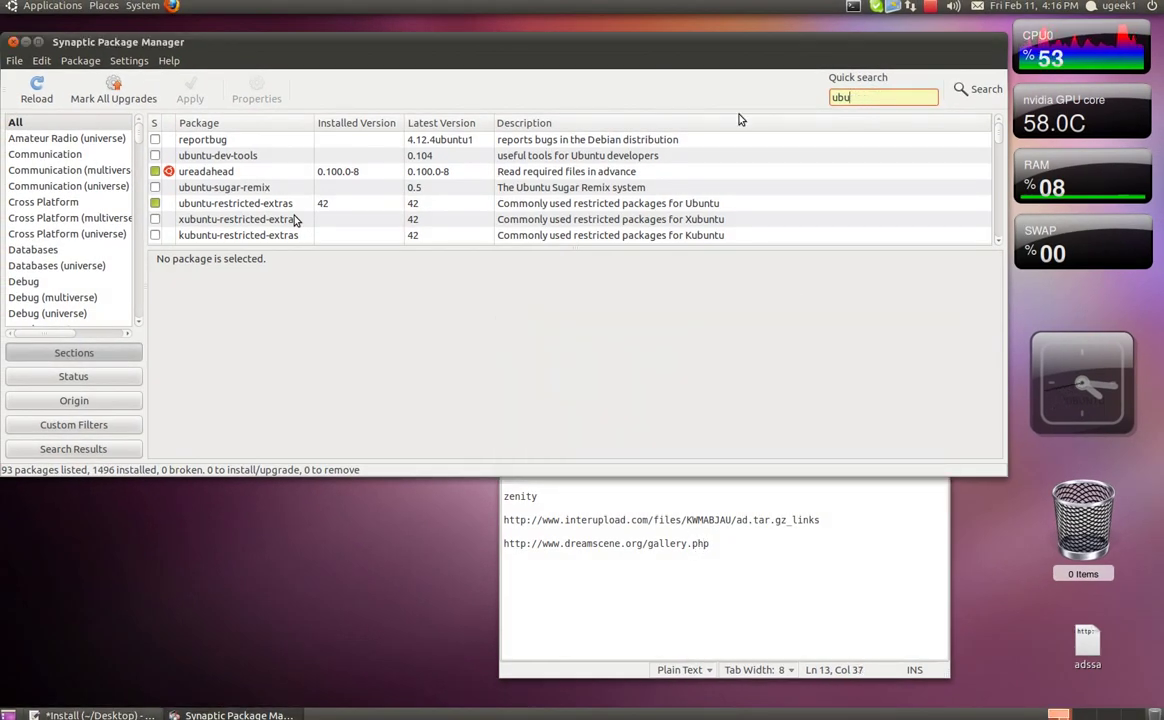
{"action": "type", "text": "unrar"}
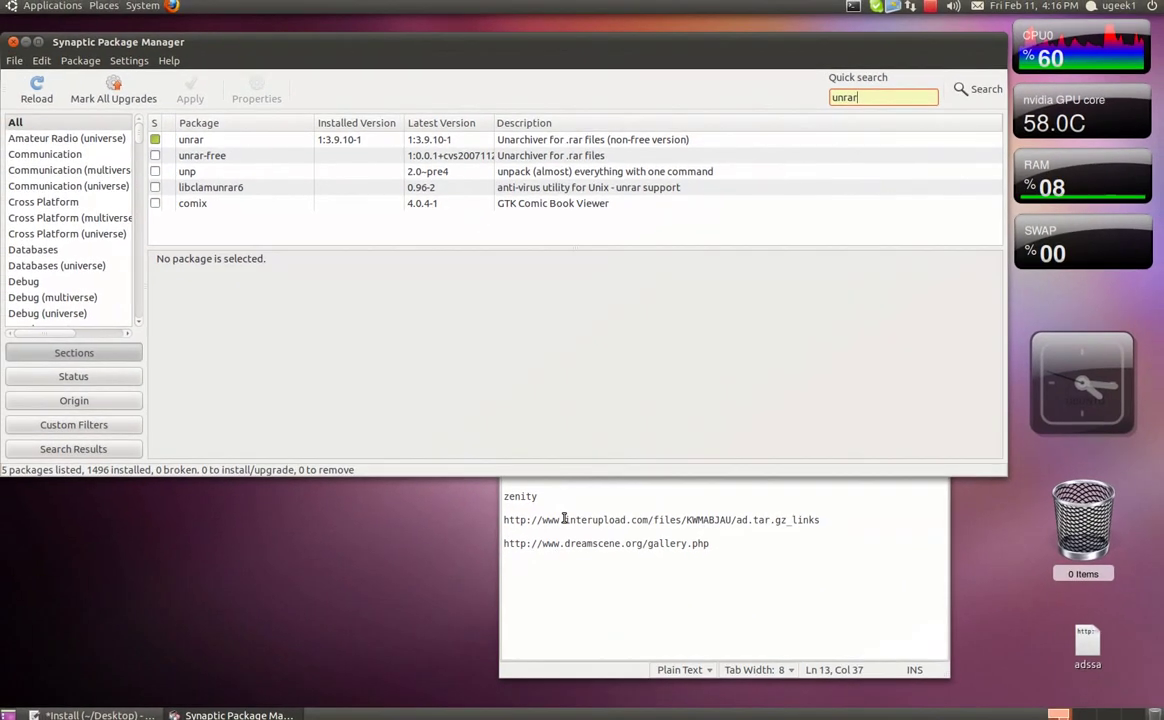
{"action": "left_click", "coordinate": [670, 634]}
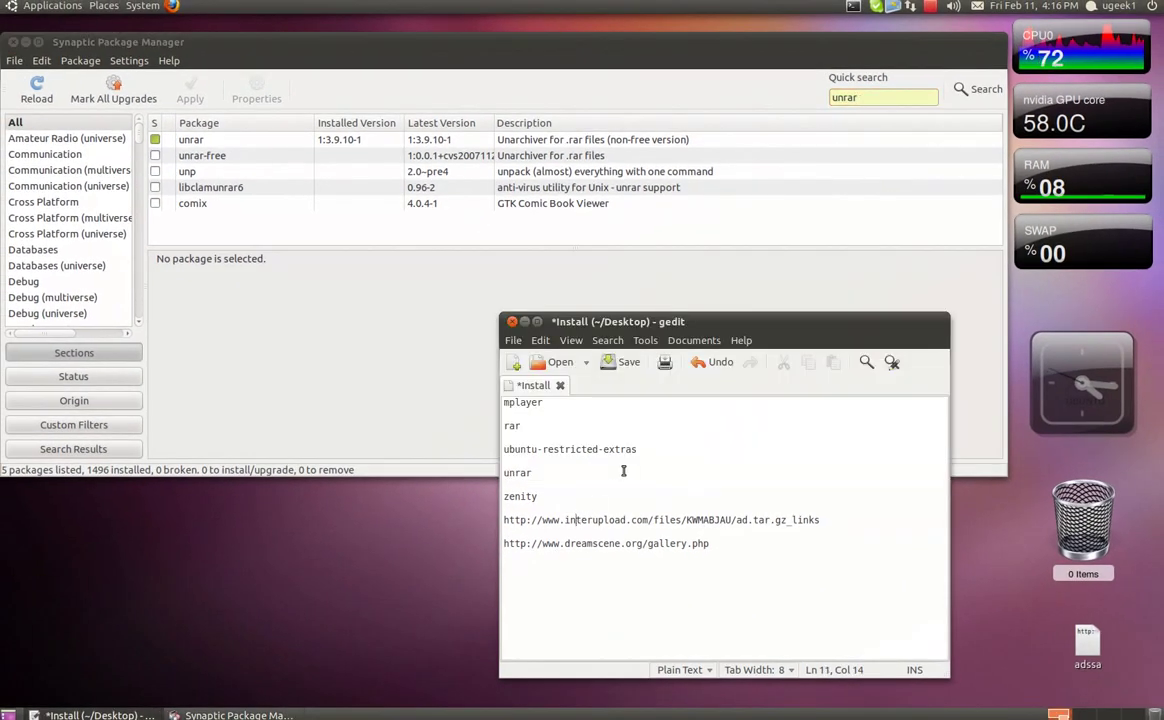
{"action": "left_click", "coordinate": [902, 97]}
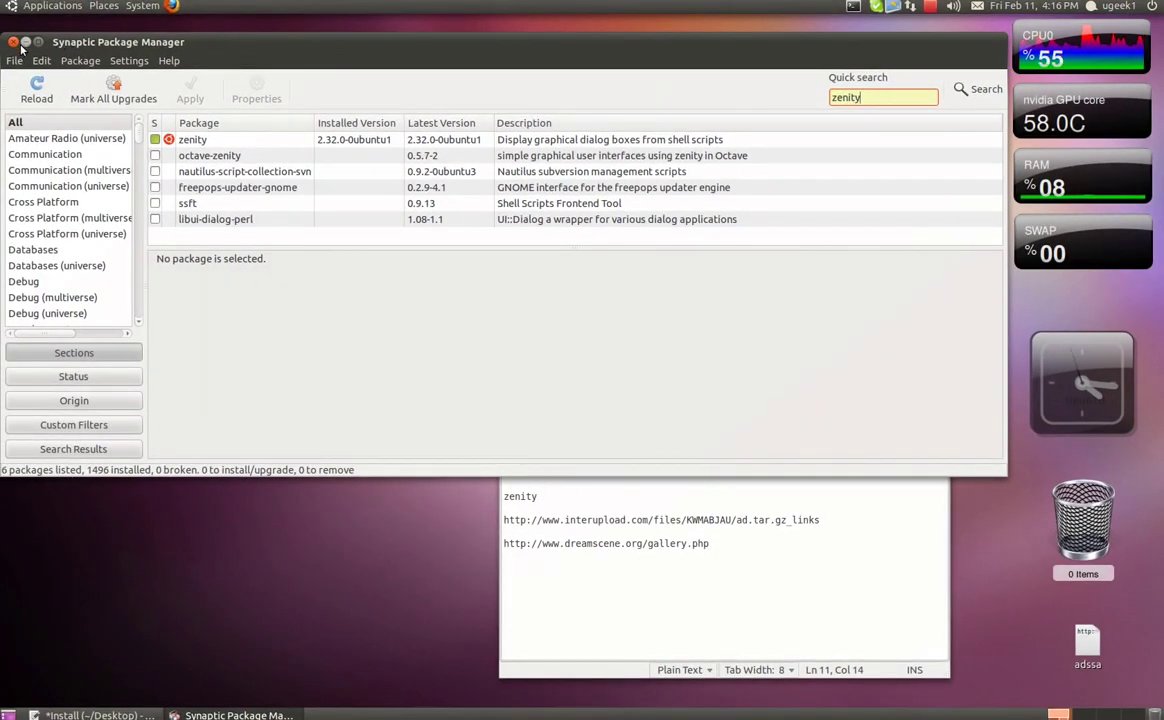
Step: Close the package manager and copy the interupload.com ad.tar.gz link from the install list
{"action": "left_click", "coordinate": [13, 42]}
{"action": "left_click_drag", "start_coordinate": [655, 318], "coordinate": [612, 218]}
{"action": "left_click_drag", "start_coordinate": [812, 420], "coordinate": [424, 422]}
{"action": "key", "text": "ctrl+c"}
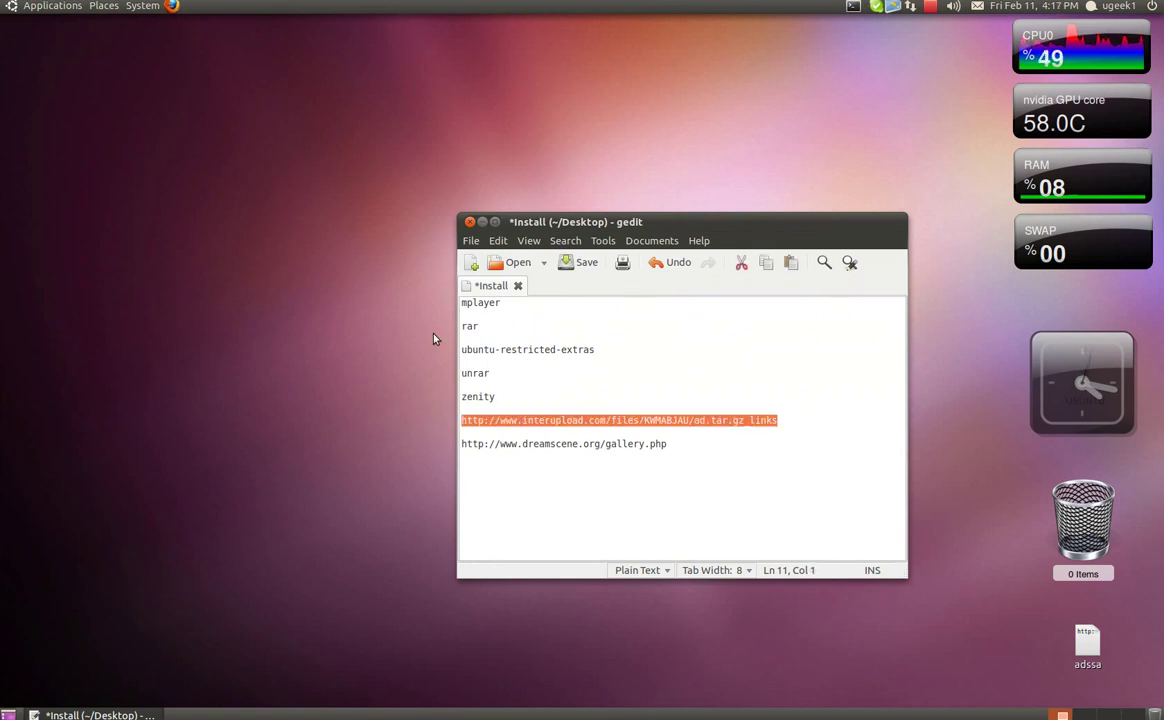
Step: Switch to Firefox, load the copied interupload.com link and maximize the browser window
{"action": "left_click", "coordinate": [172, 6]}
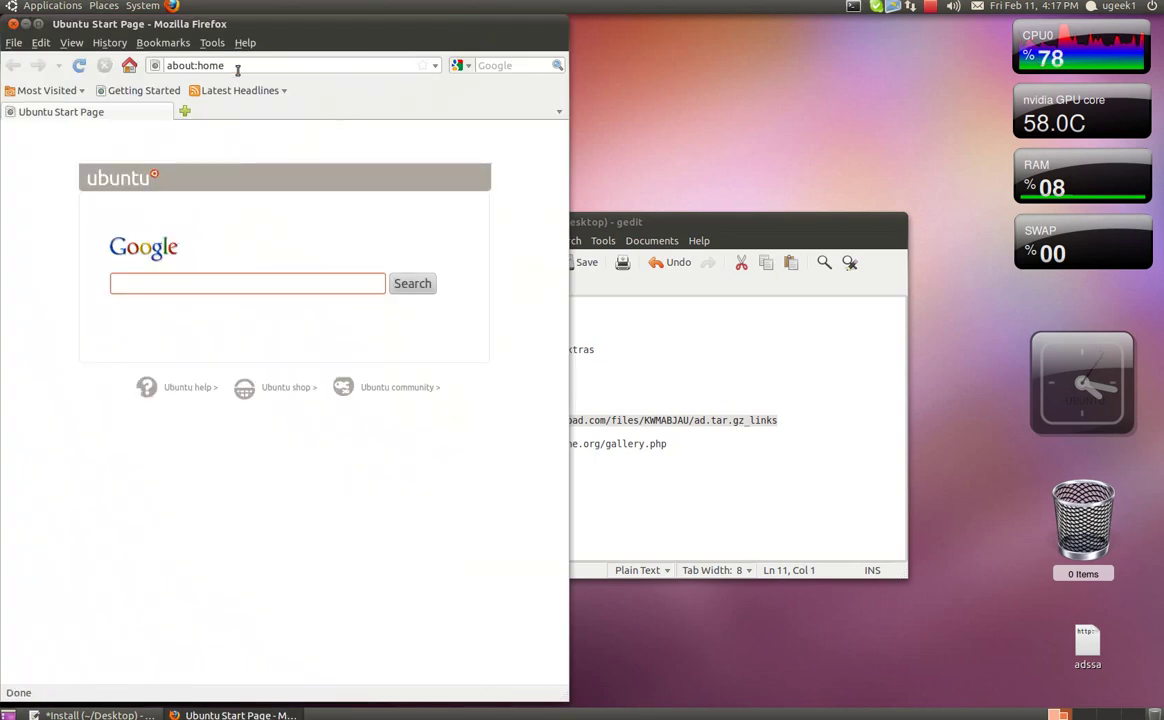
{"action": "left_click", "coordinate": [237, 66]}
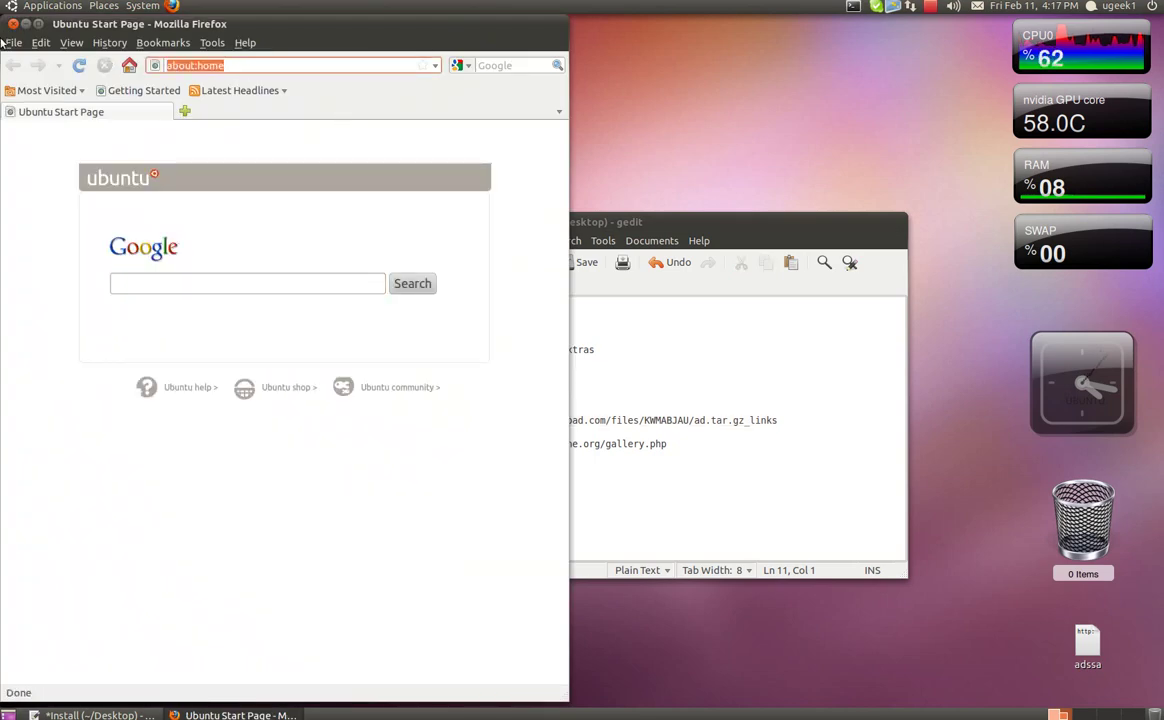
{"action": "key", "text": "ctrl+v"}
{"action": "key", "text": "Return"}
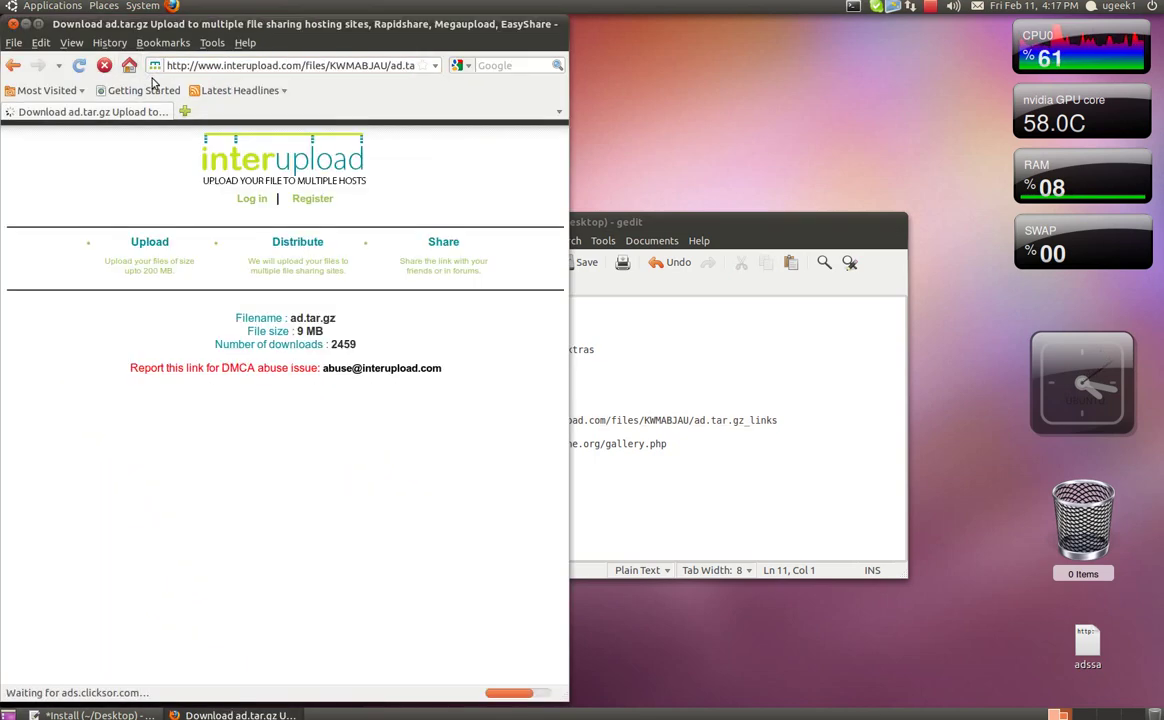
{"action": "double_click", "coordinate": [503, 28]}
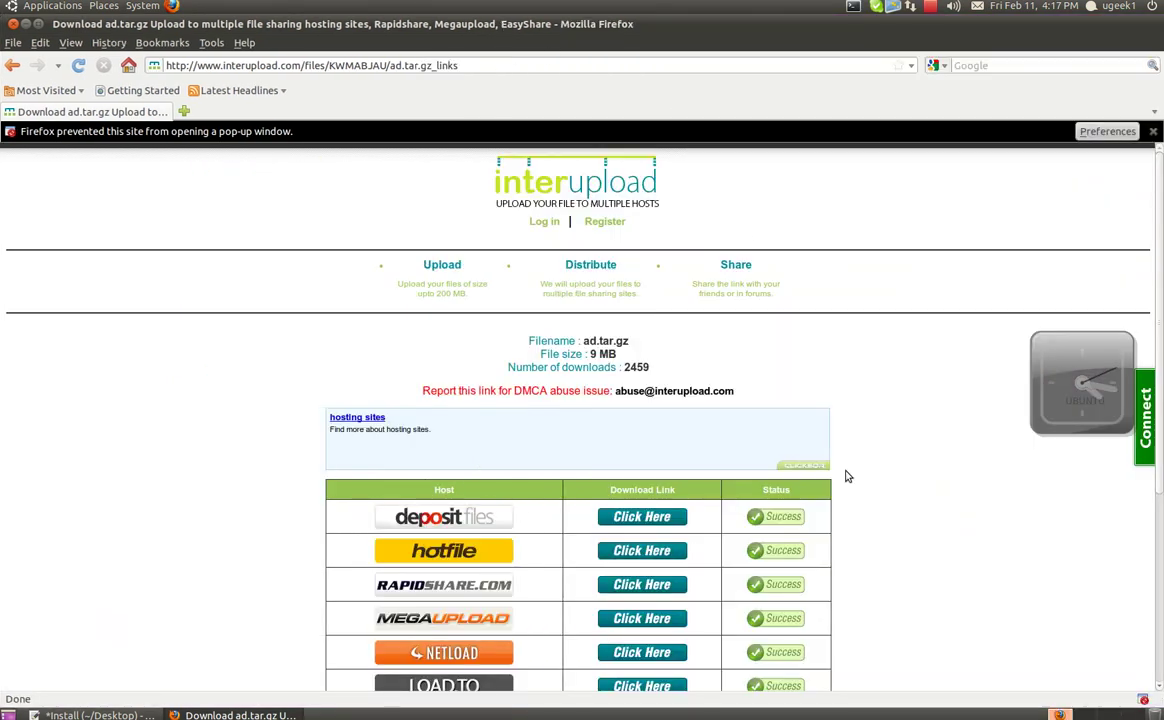
Step: Open the Megaupload download link for ad.tar.gz, dismissing the pop-up notice and the advertisement overlay
{"action": "scroll", "coordinate": [517, 423], "scroll_direction": "down", "scroll_amount": 6}
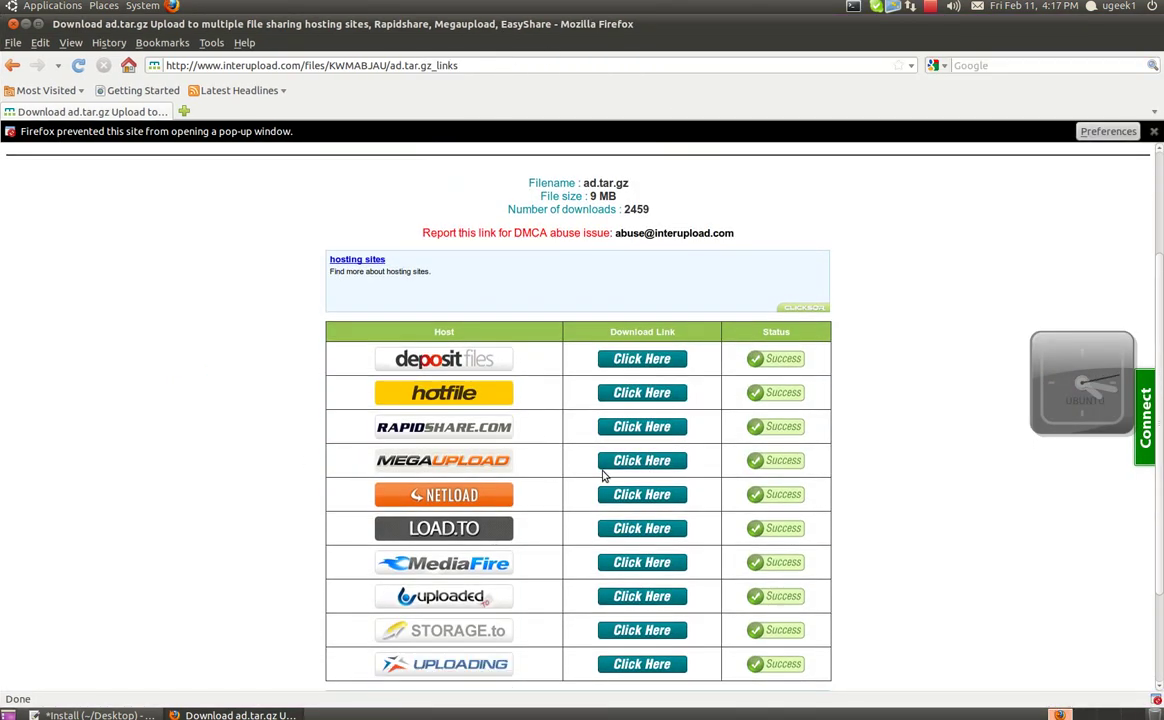
{"action": "left_click", "coordinate": [634, 464]}
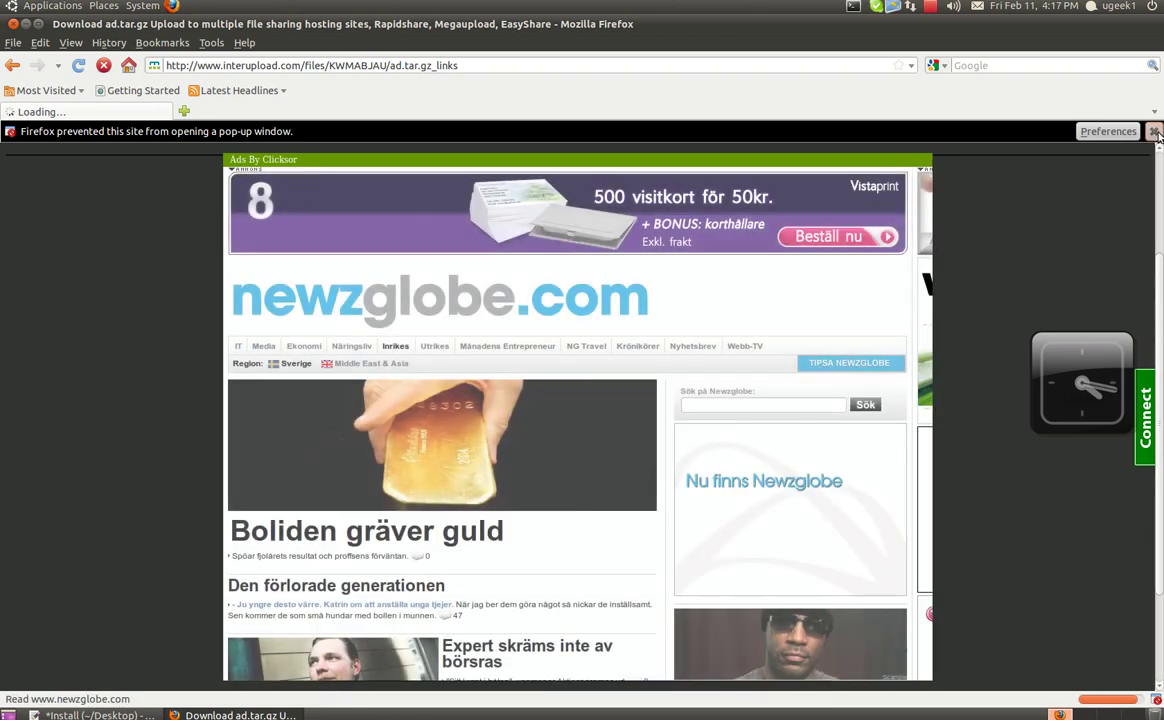
{"action": "left_click", "coordinate": [1154, 131]}
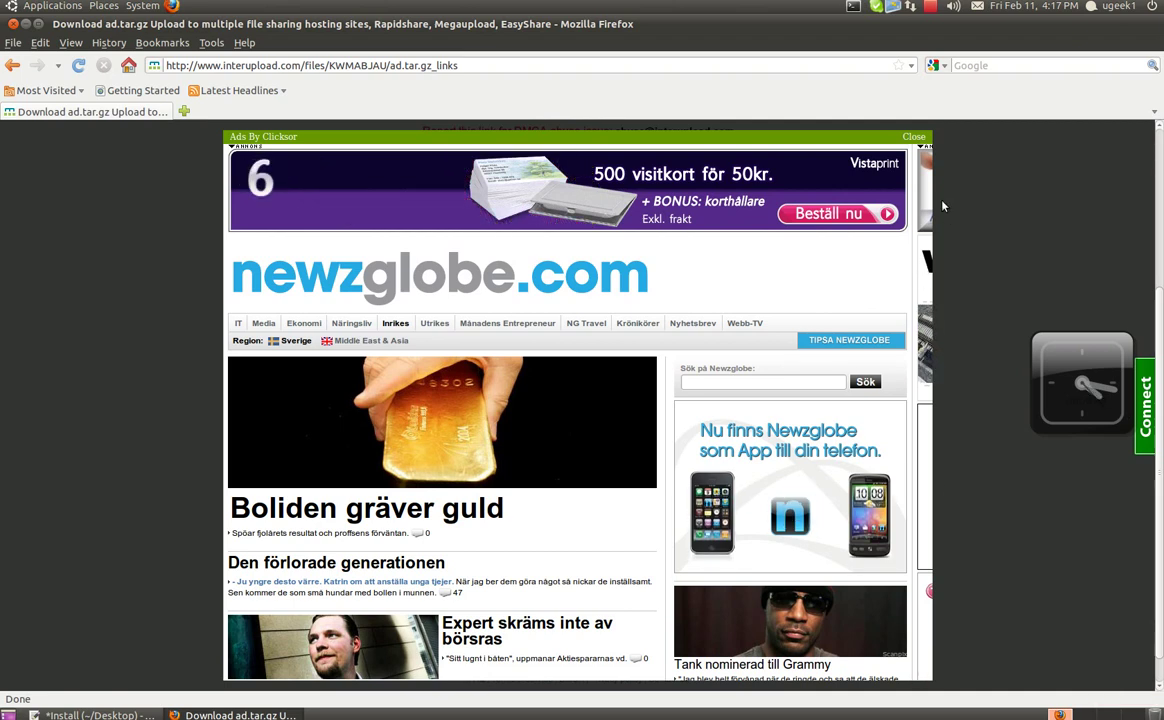
{"action": "left_click", "coordinate": [913, 136]}
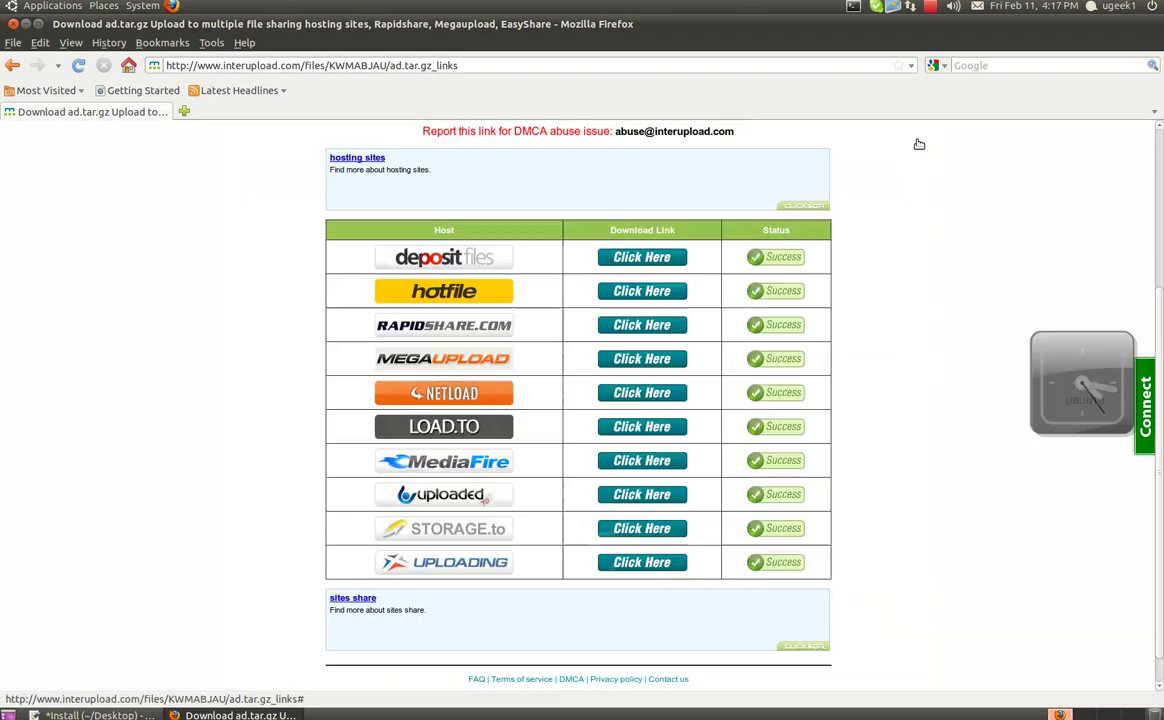
{"action": "left_click", "coordinate": [659, 370]}
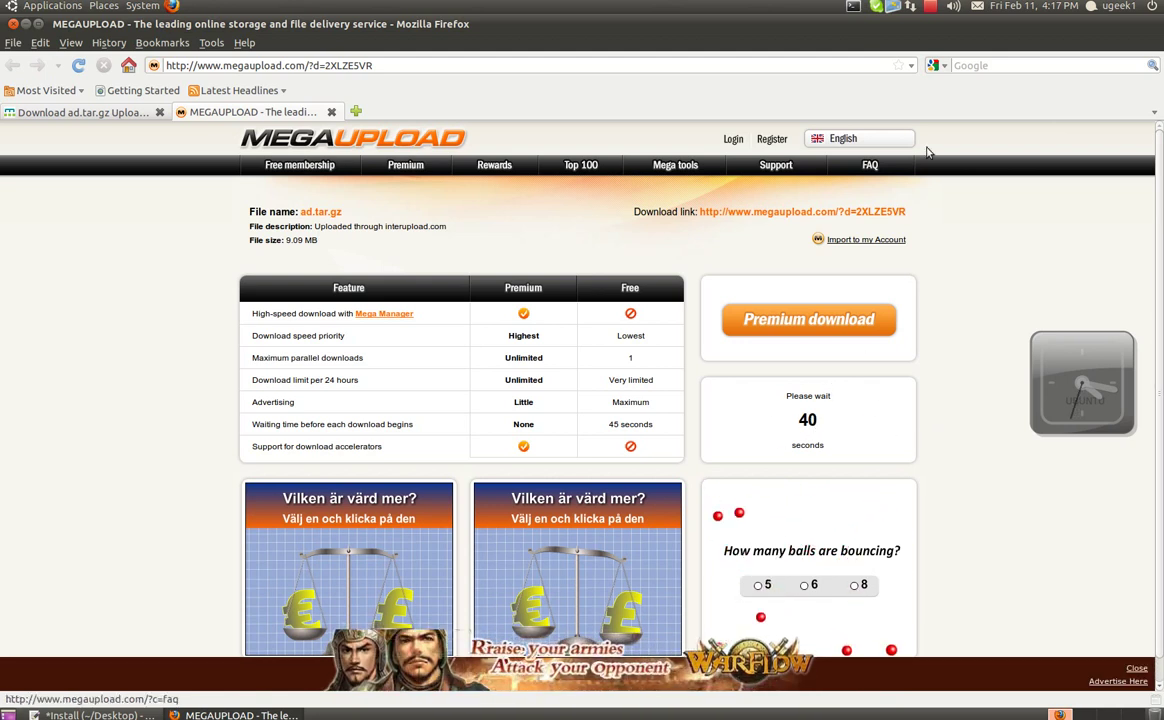
{"action": "left_click", "coordinate": [933, 9]}
{"action": "left_click", "coordinate": [948, 37]}
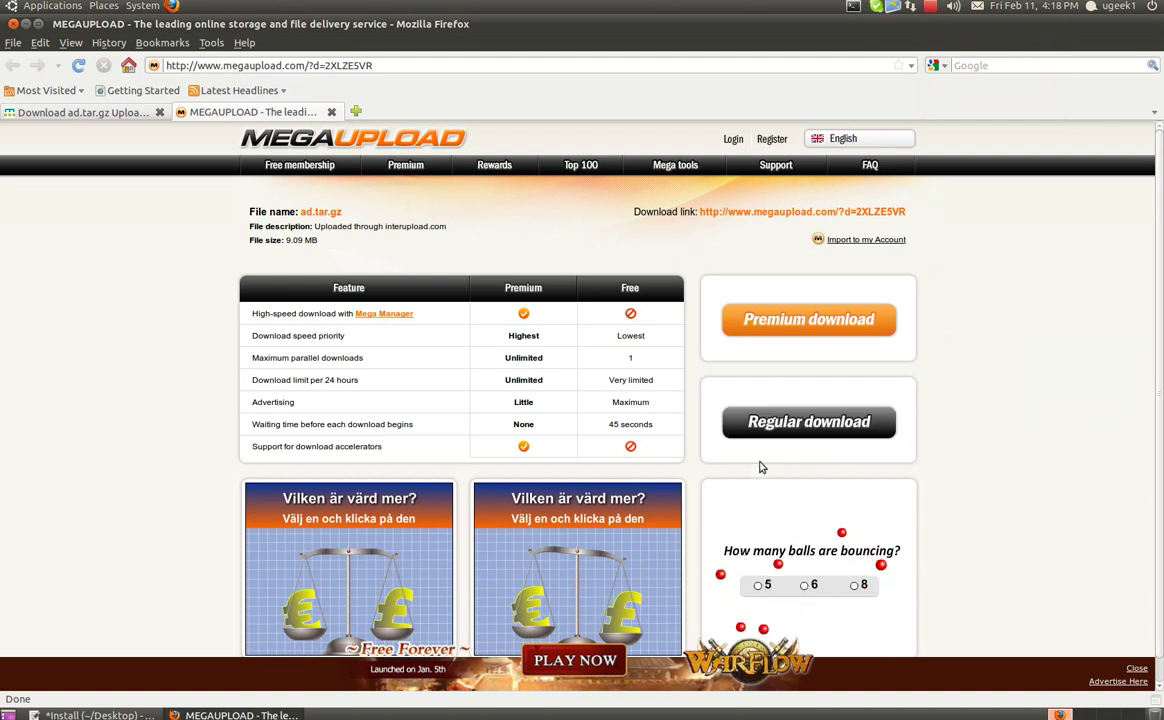
Step: Start the regular download of ad.tar.gz and choose to save the file
{"action": "left_click", "coordinate": [850, 430]}
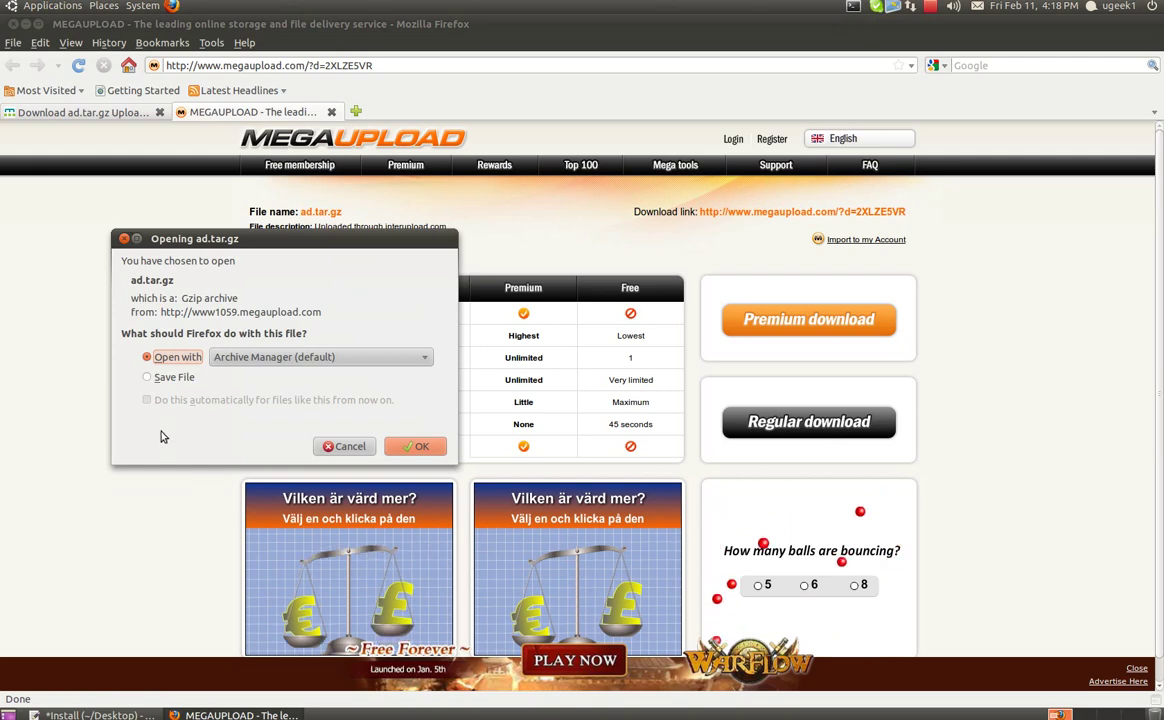
{"action": "left_click", "coordinate": [162, 377]}
{"action": "left_click", "coordinate": [416, 448]}
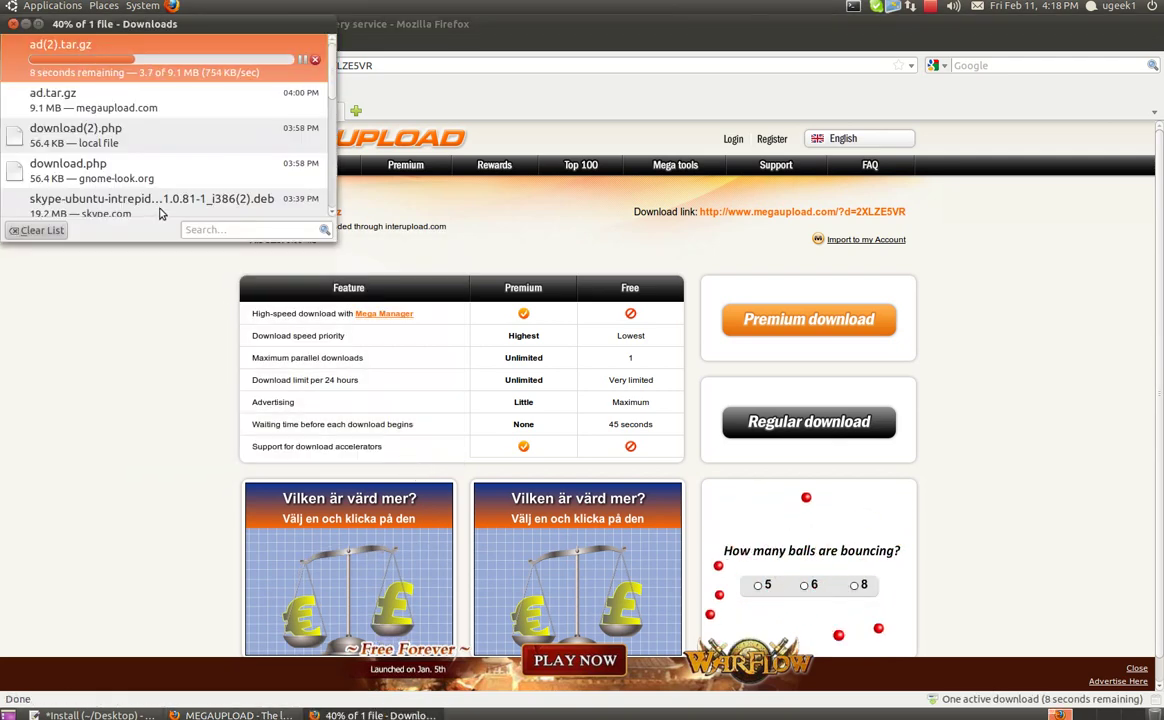
Step: Return to the browser window and quit Firefox, saving the open tabs
{"action": "left_click", "coordinate": [553, 40]}
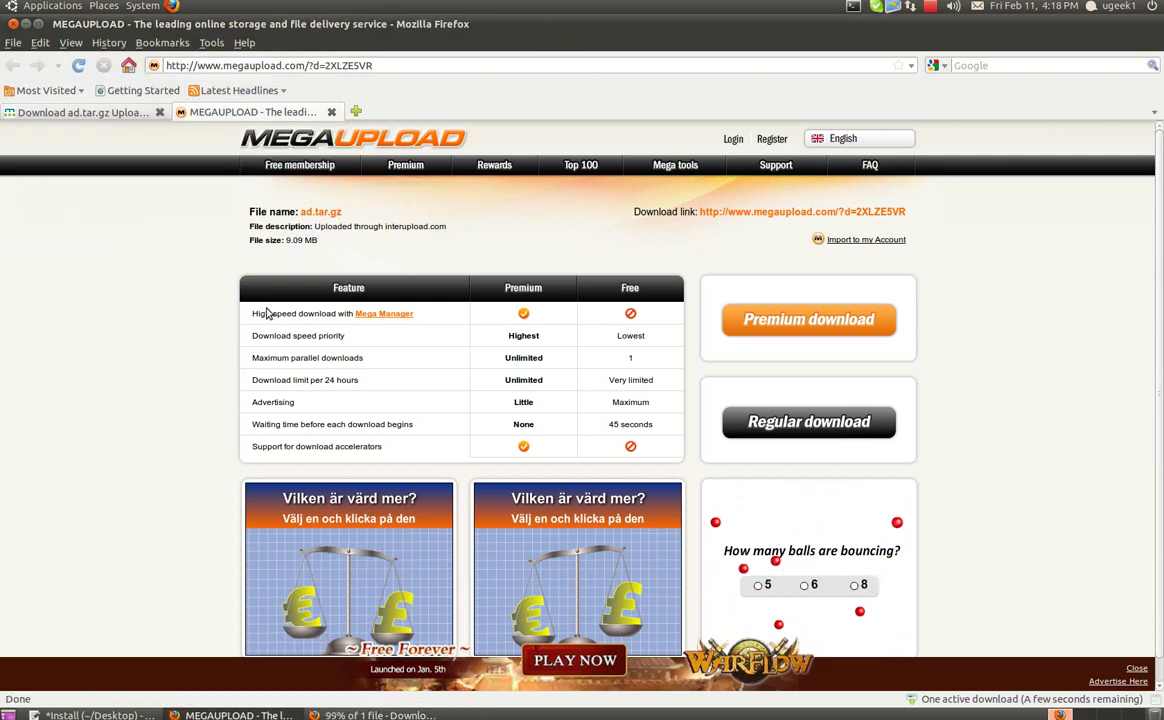
{"action": "left_click", "coordinate": [12, 24]}
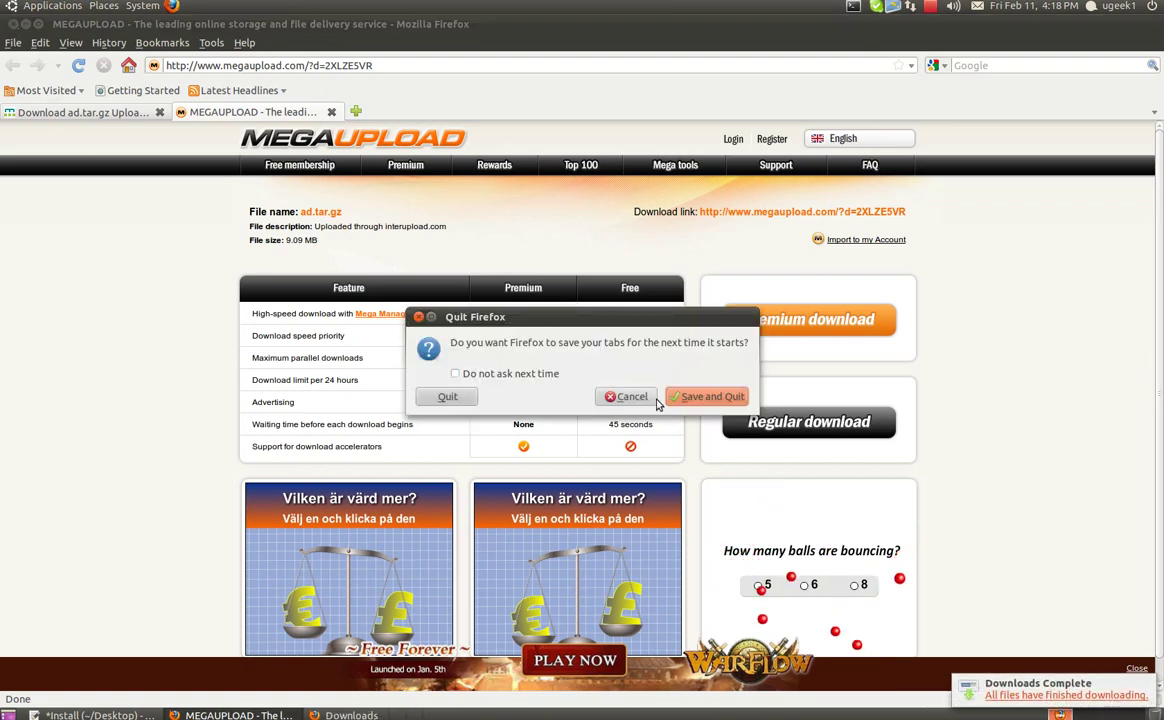
{"action": "left_click", "coordinate": [700, 396]}
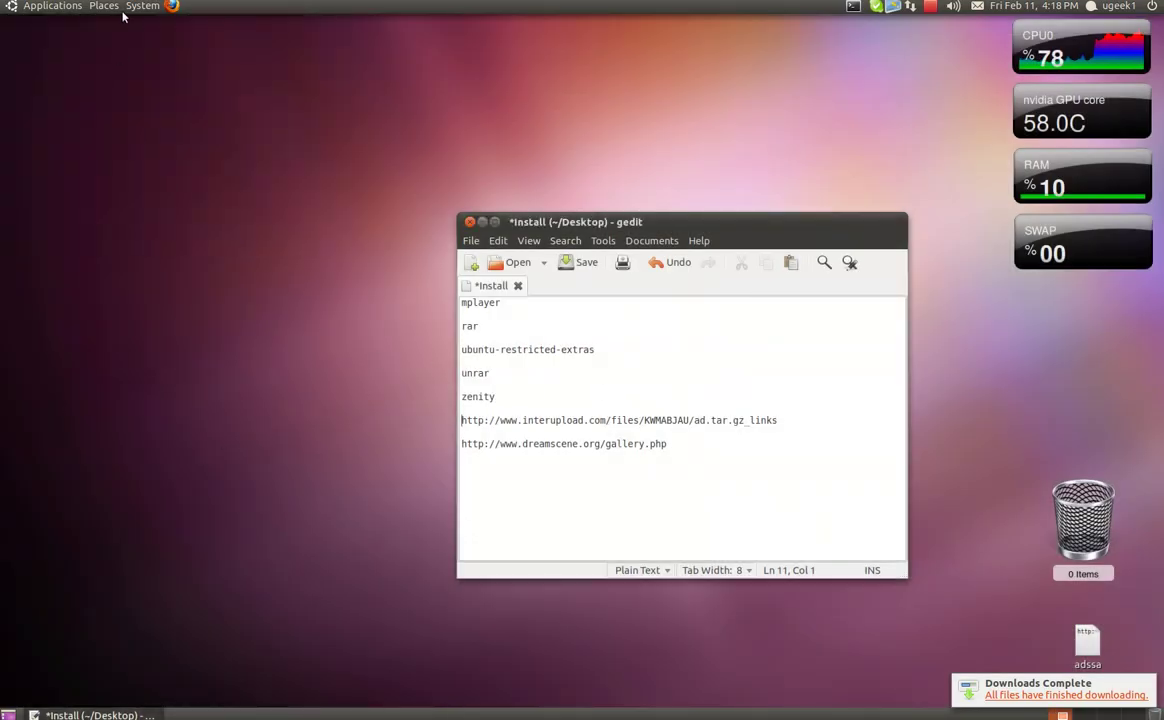
Step: Open the Downloads folder, extract ad(2).tar.gz in place and open the extracted ad(2) folder
{"action": "left_click", "coordinate": [112, 6]}
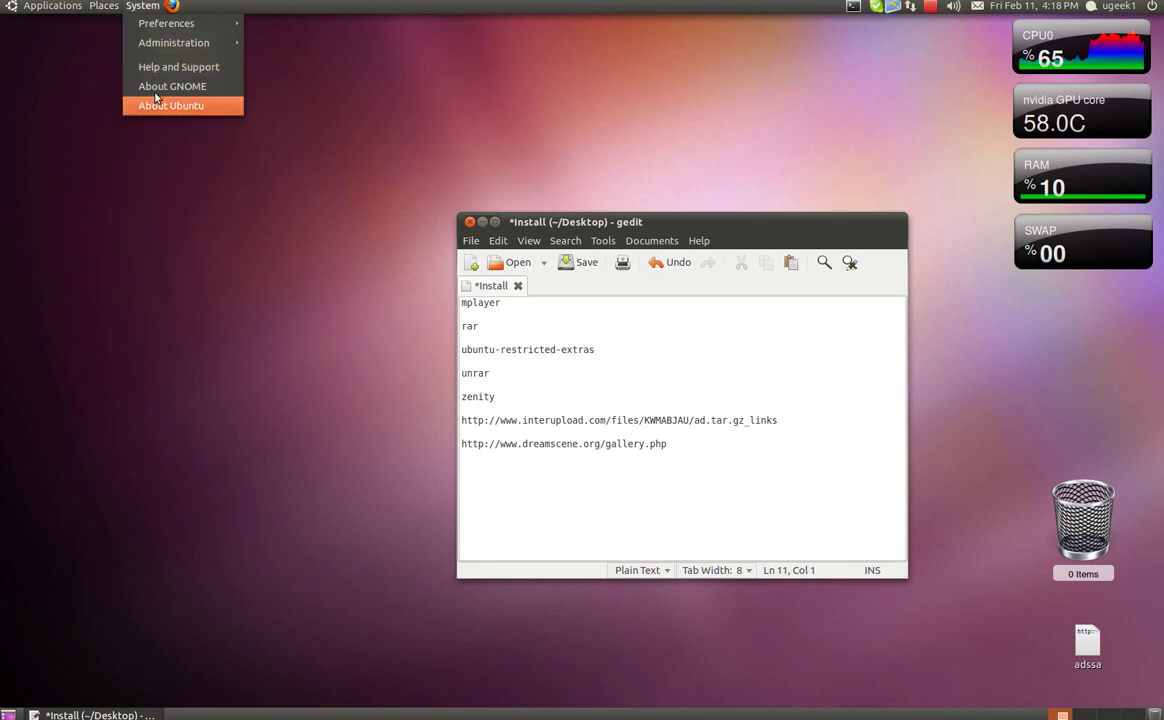
{"action": "left_click", "coordinate": [150, 139]}
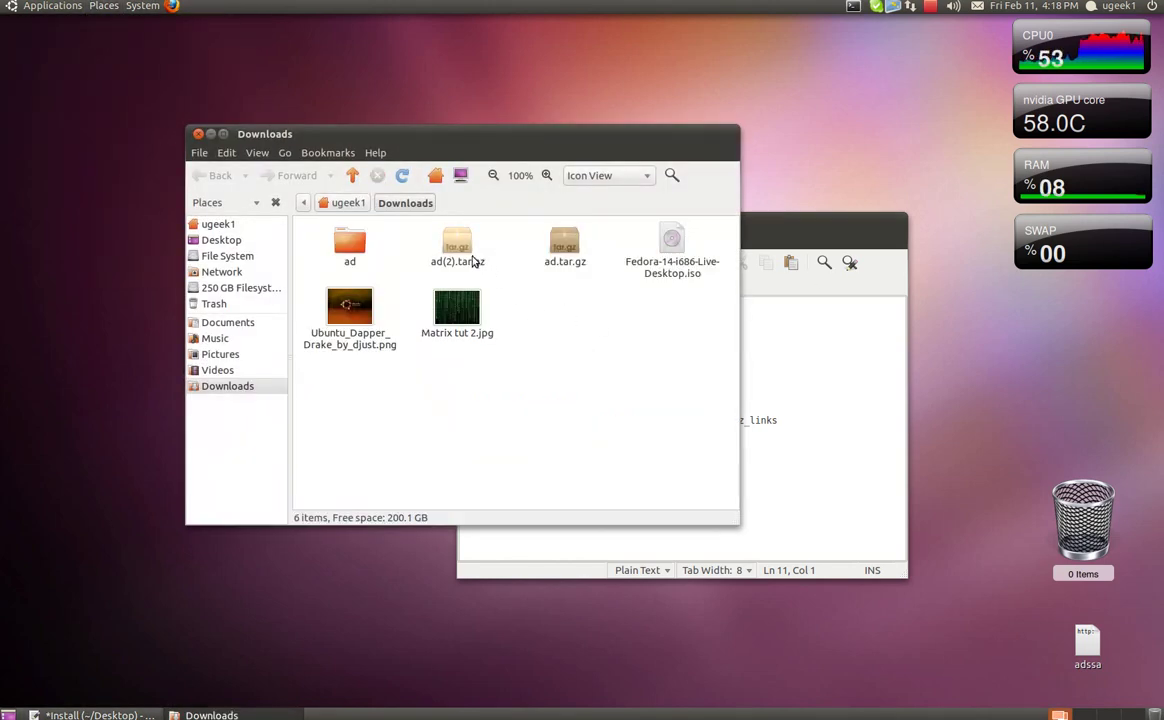
{"action": "right_click", "coordinate": [463, 252]}
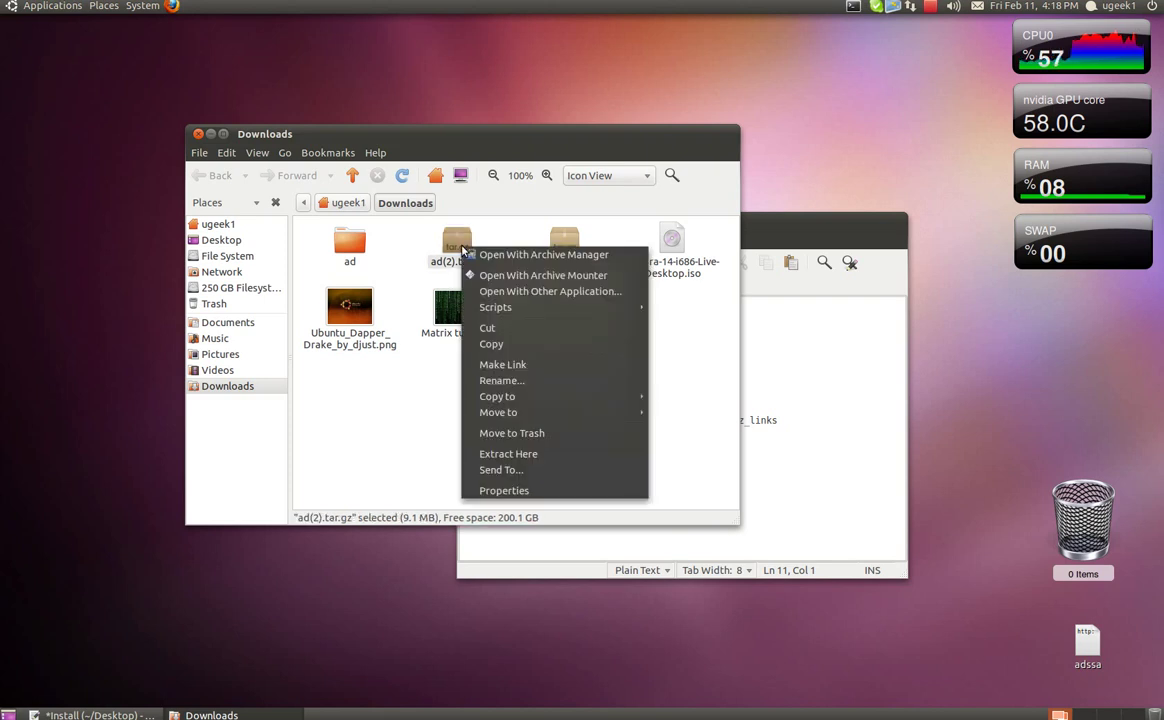
{"action": "left_click", "coordinate": [559, 454]}
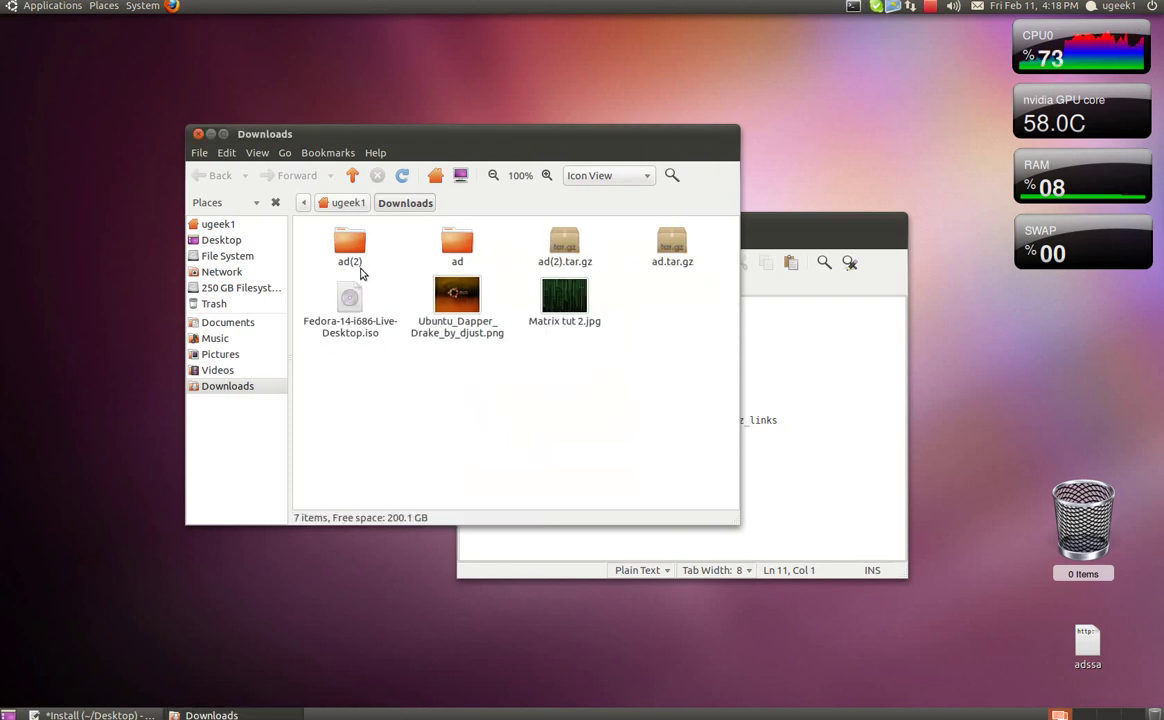
{"action": "double_click", "coordinate": [350, 248]}
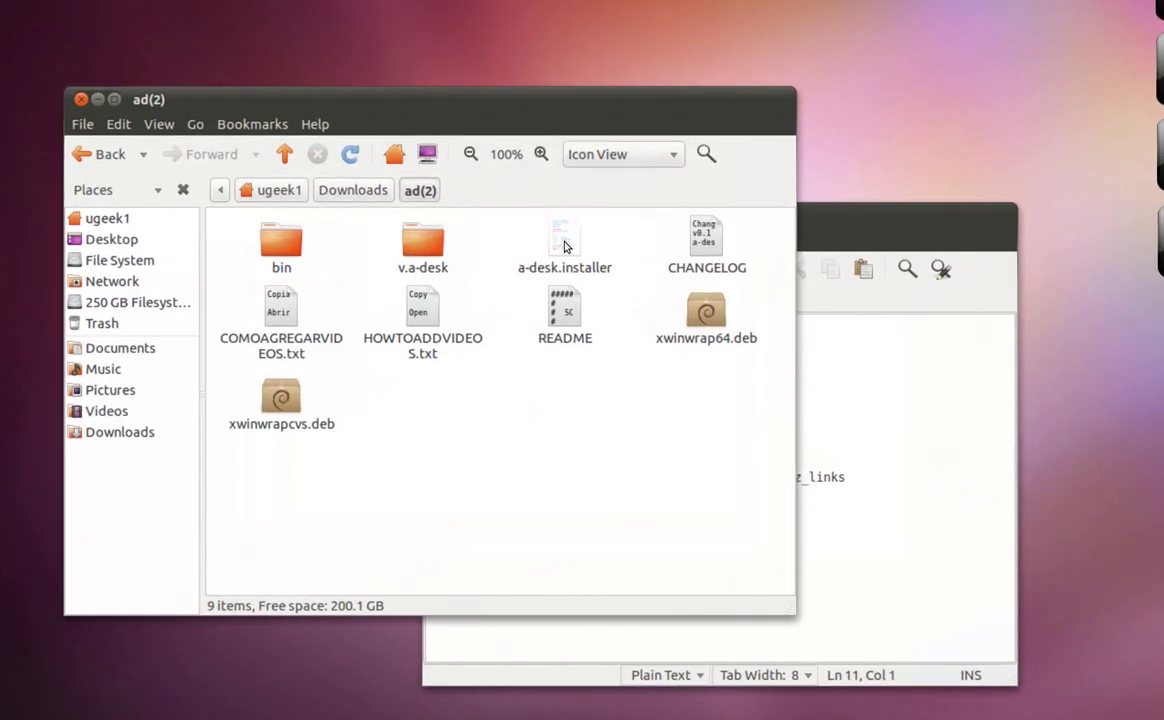
Step: Allow a-desk.installer to be executed as a program in its file permissions
{"action": "right_click", "coordinate": [565, 247]}
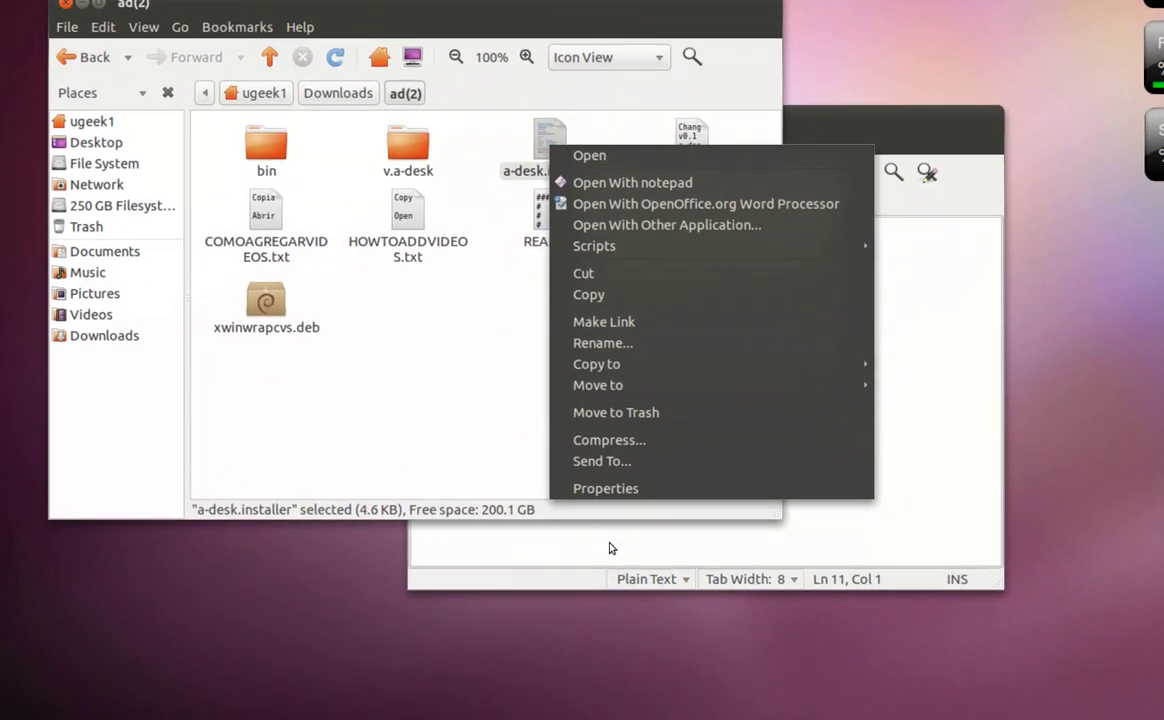
{"action": "left_click", "coordinate": [620, 585]}
{"action": "left_click", "coordinate": [525, 231]}
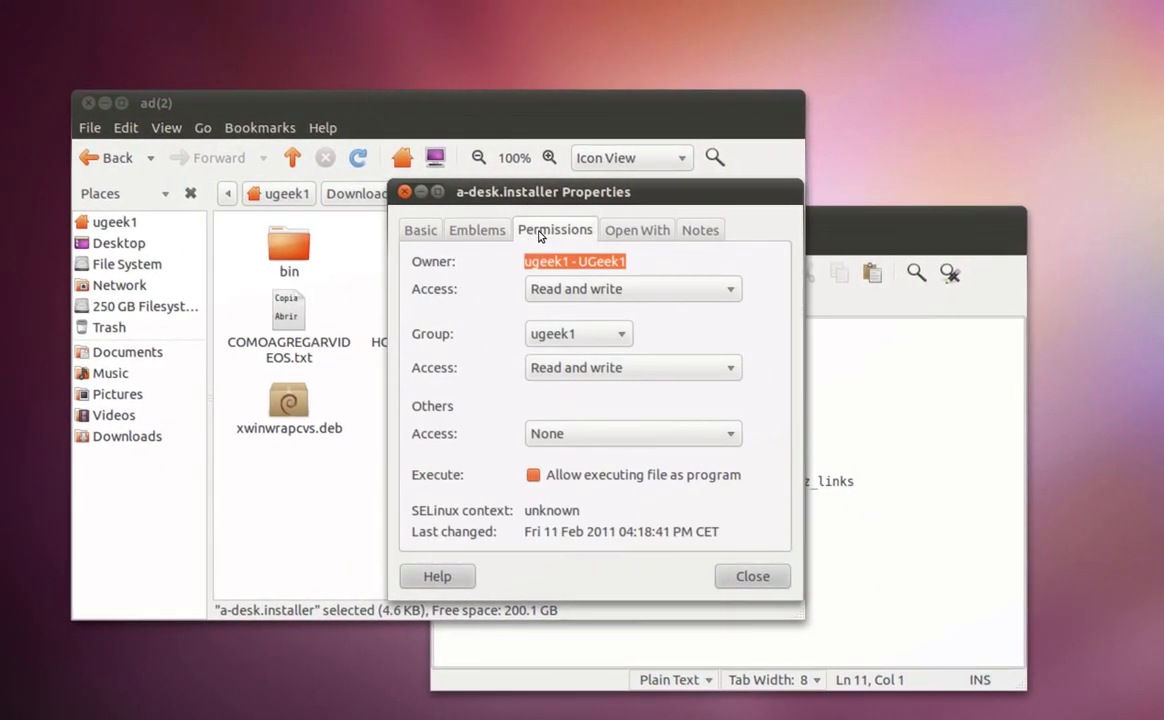
{"action": "left_click", "coordinate": [538, 474]}
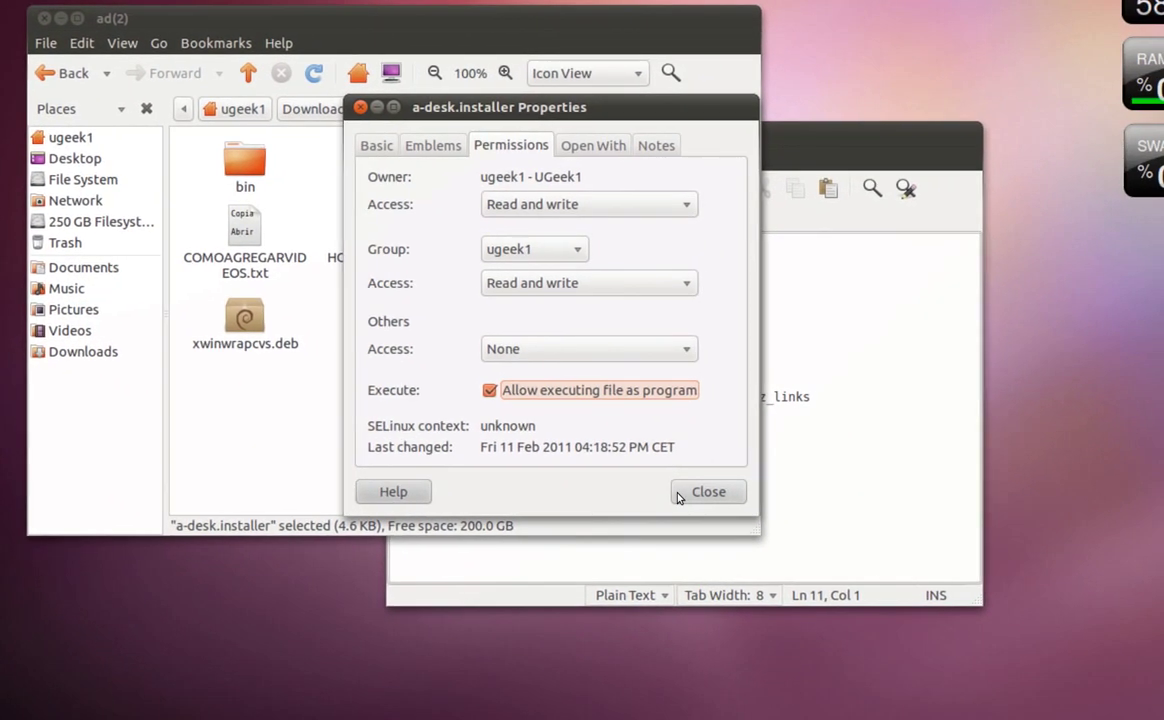
{"action": "left_click", "coordinate": [718, 507]}
Step: Run a-desk.installer and install the English 32bits version of a-desk, confirming the installer dialogs
{"action": "right_click", "coordinate": [563, 260]}
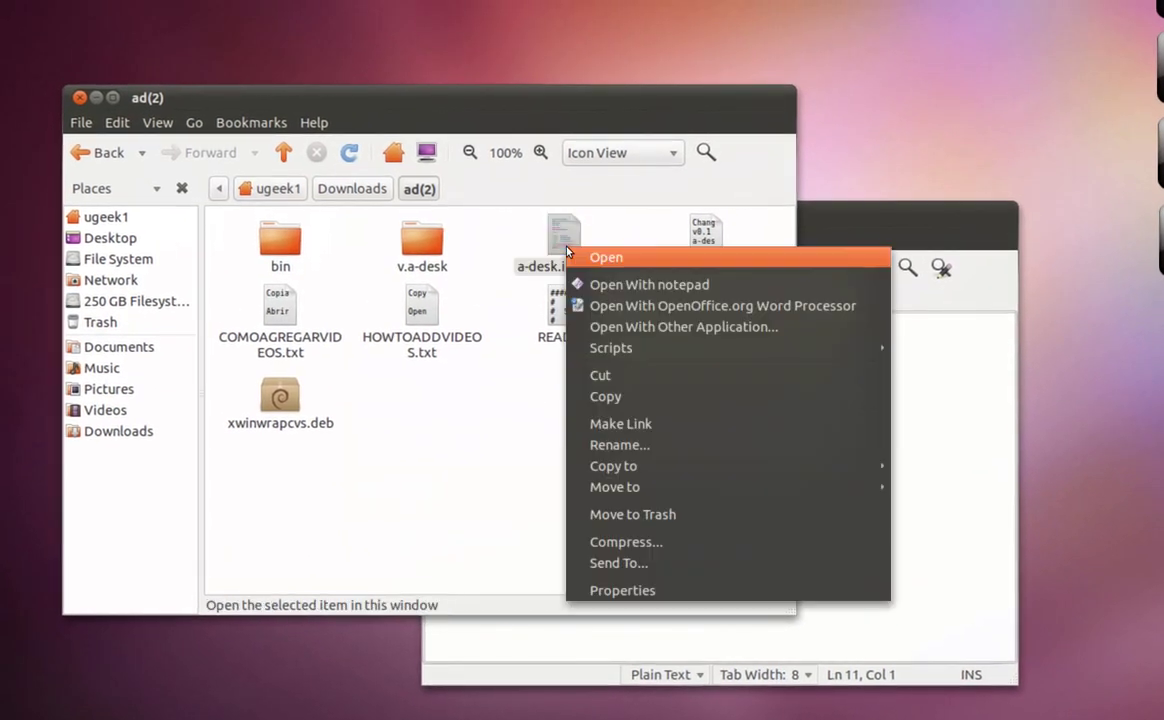
{"action": "key", "text": "Escape"}
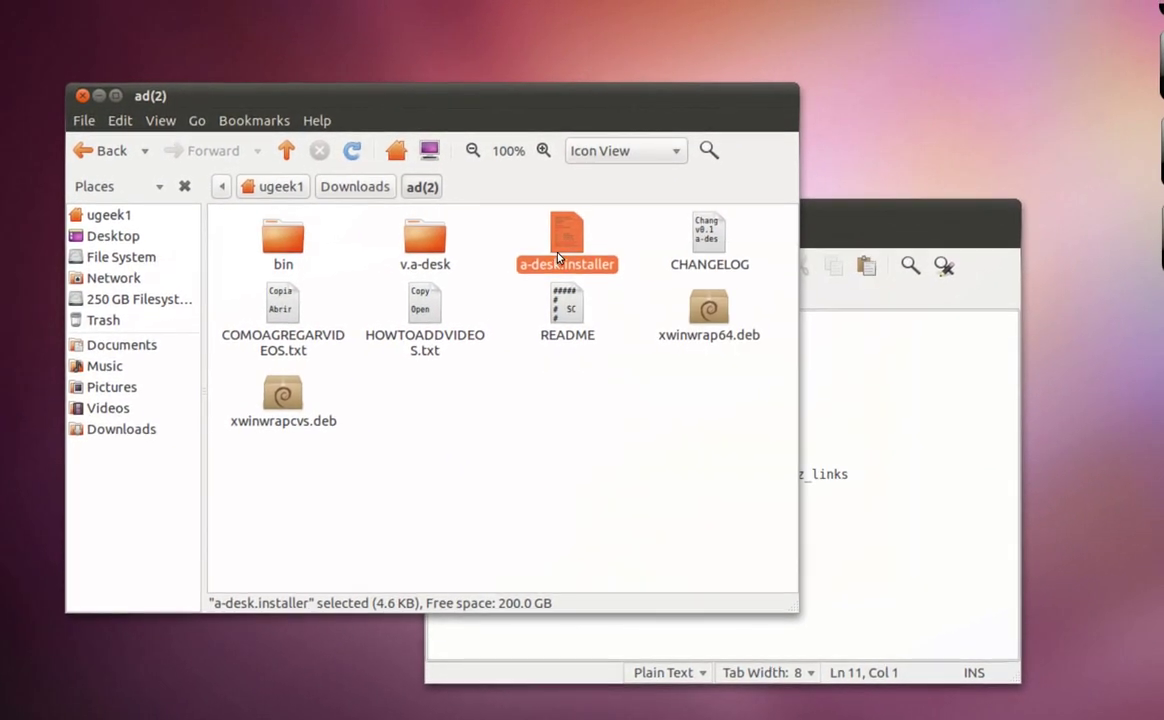
{"action": "double_click", "coordinate": [557, 235]}
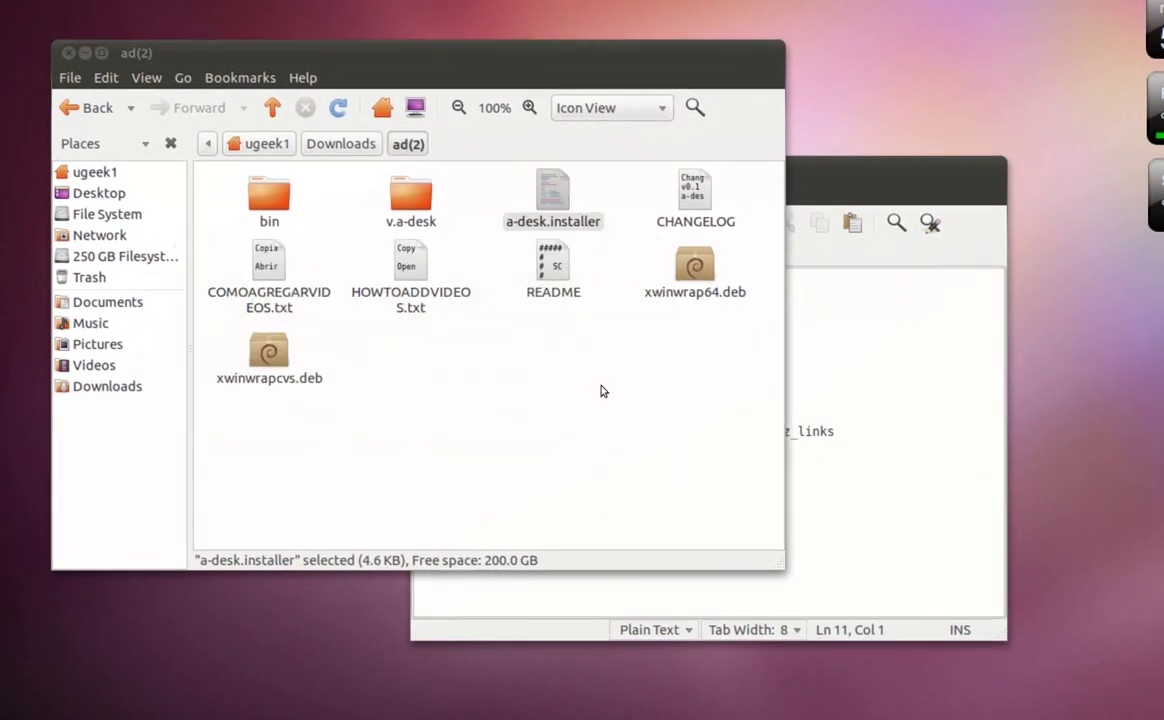
{"action": "left_click", "coordinate": [598, 398]}
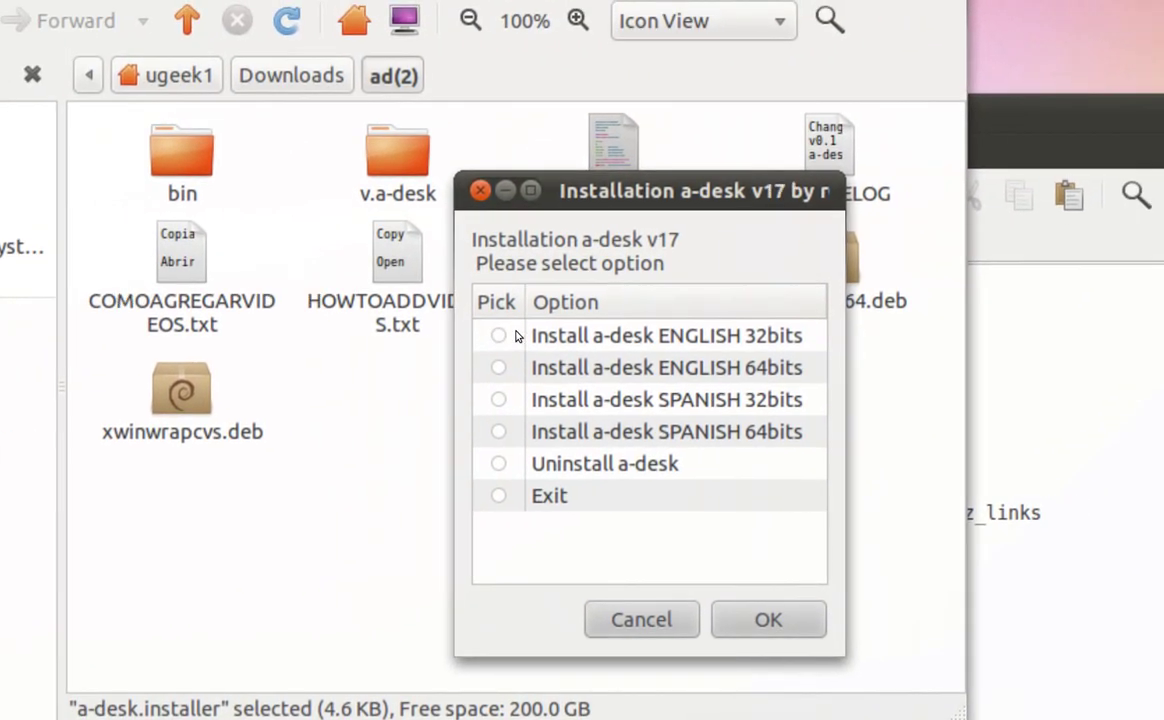
{"action": "left_click", "coordinate": [407, 330]}
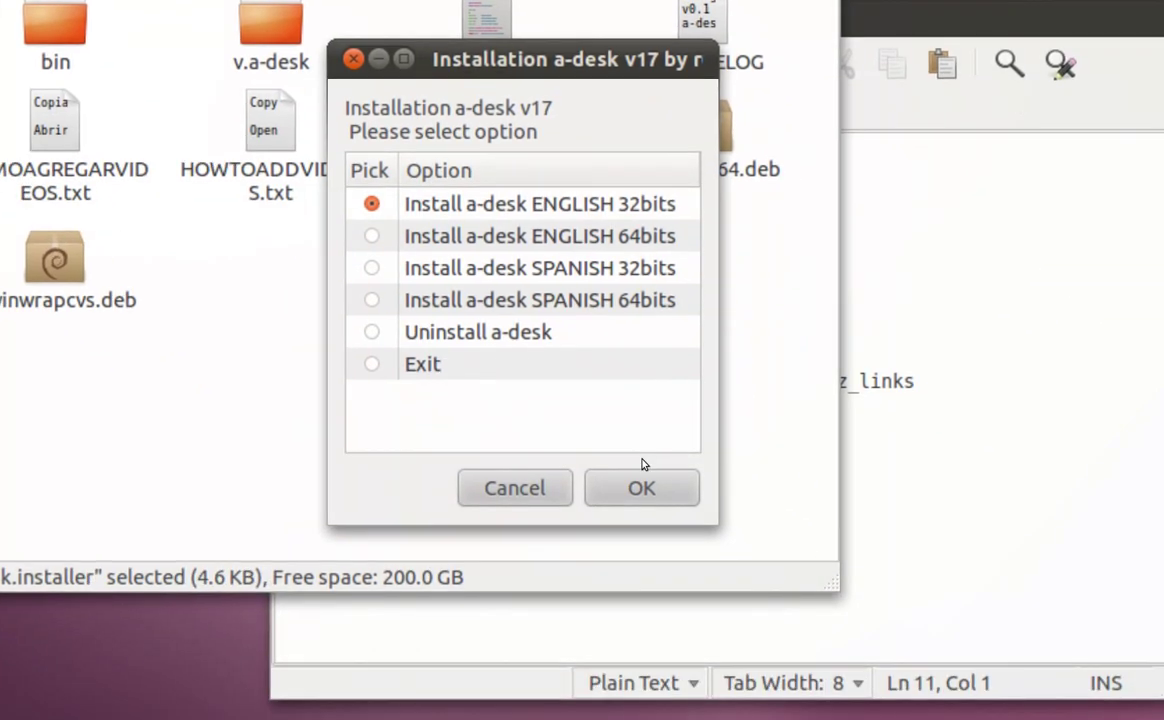
{"action": "left_click", "coordinate": [774, 616]}
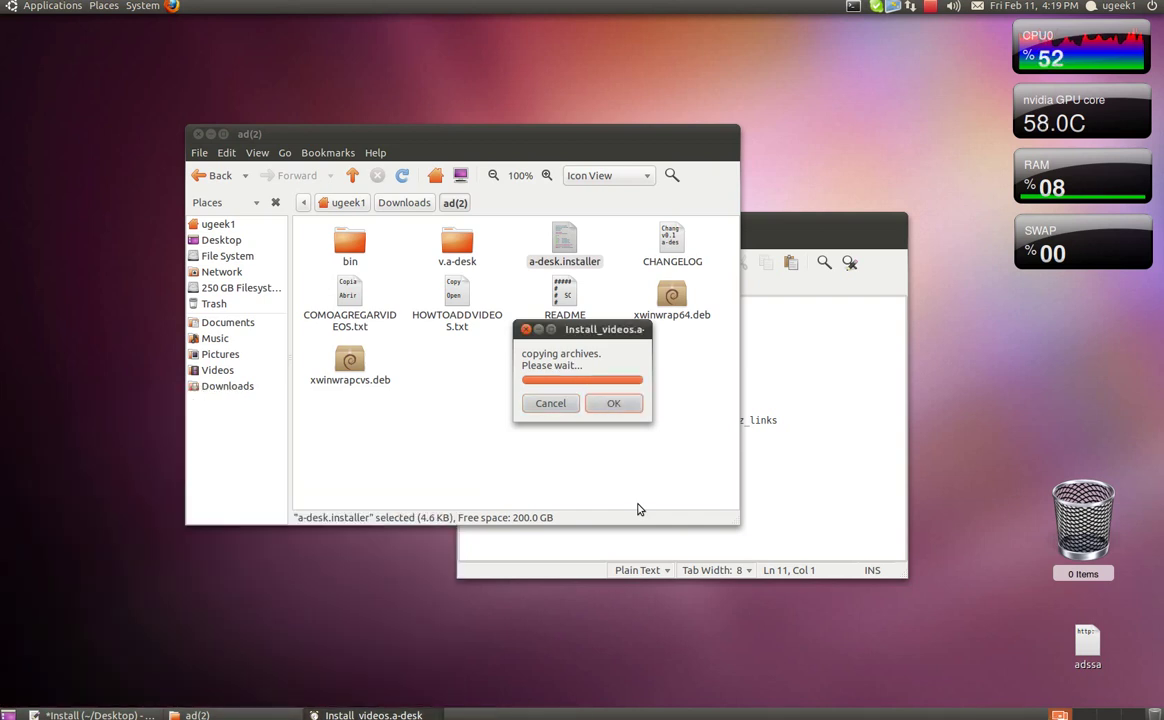
{"action": "left_click", "coordinate": [616, 402]}
{"action": "left_click", "coordinate": [632, 407]}
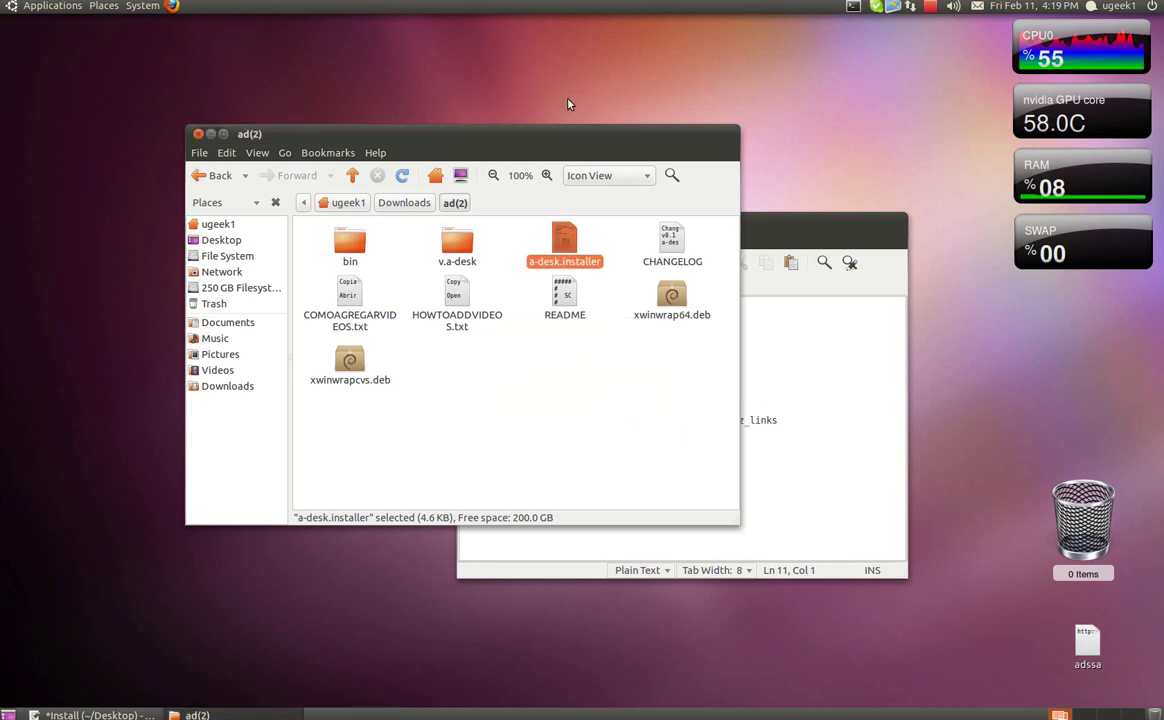
Step: Minimize the ad(2) folder and the Install text file, and launch the a-desk script from the desktop
{"action": "left_click", "coordinate": [210, 134]}
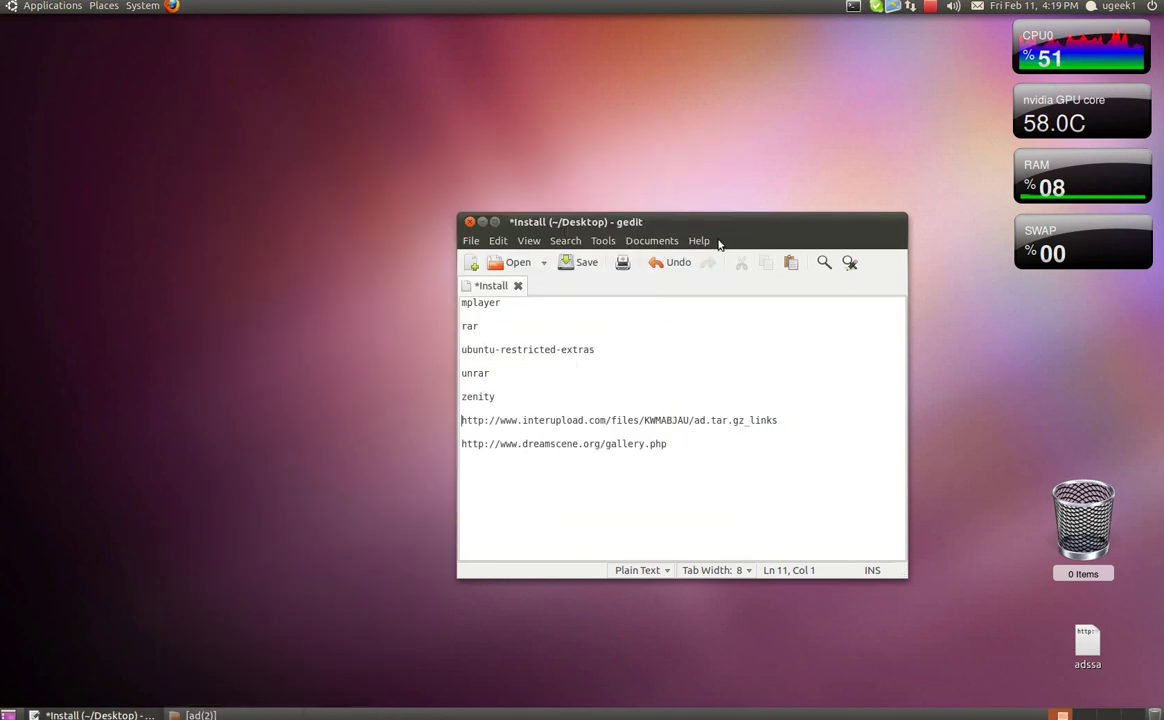
{"action": "left_click", "coordinate": [483, 222]}
{"action": "right_click", "coordinate": [392, 142]}
{"action": "mouse_move", "coordinate": [450, 198]}
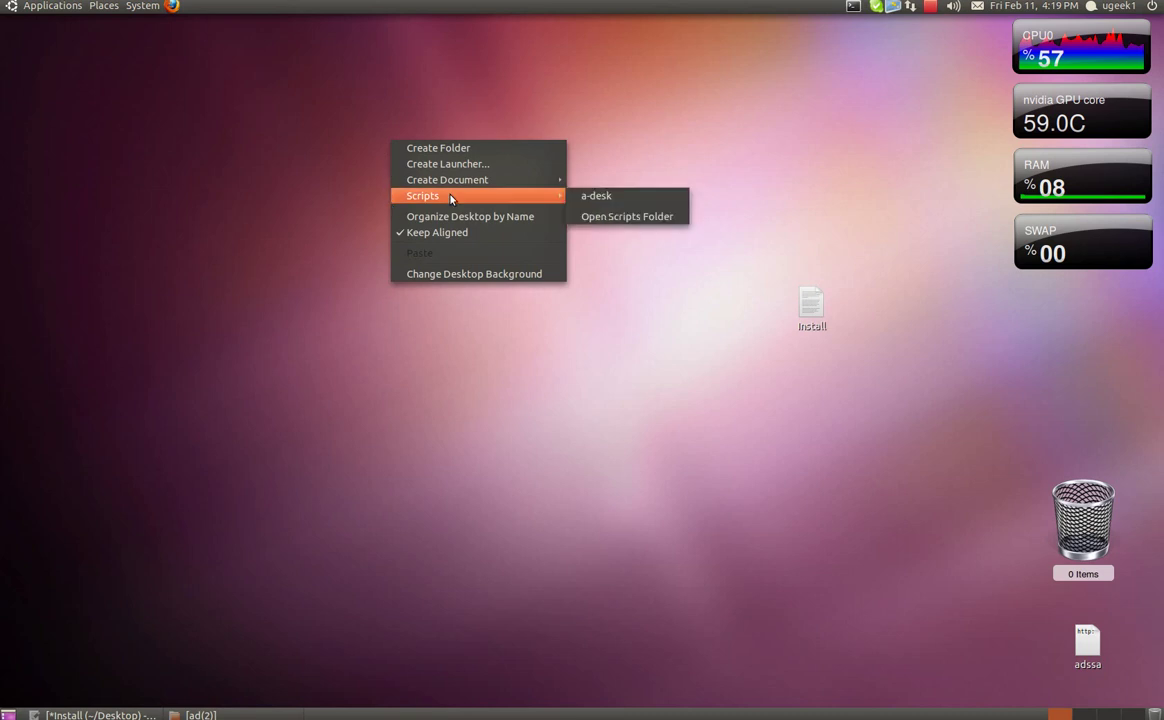
{"action": "left_click", "coordinate": [470, 153]}
{"action": "right_click", "coordinate": [470, 150]}
{"action": "mouse_move", "coordinate": [565, 205]}
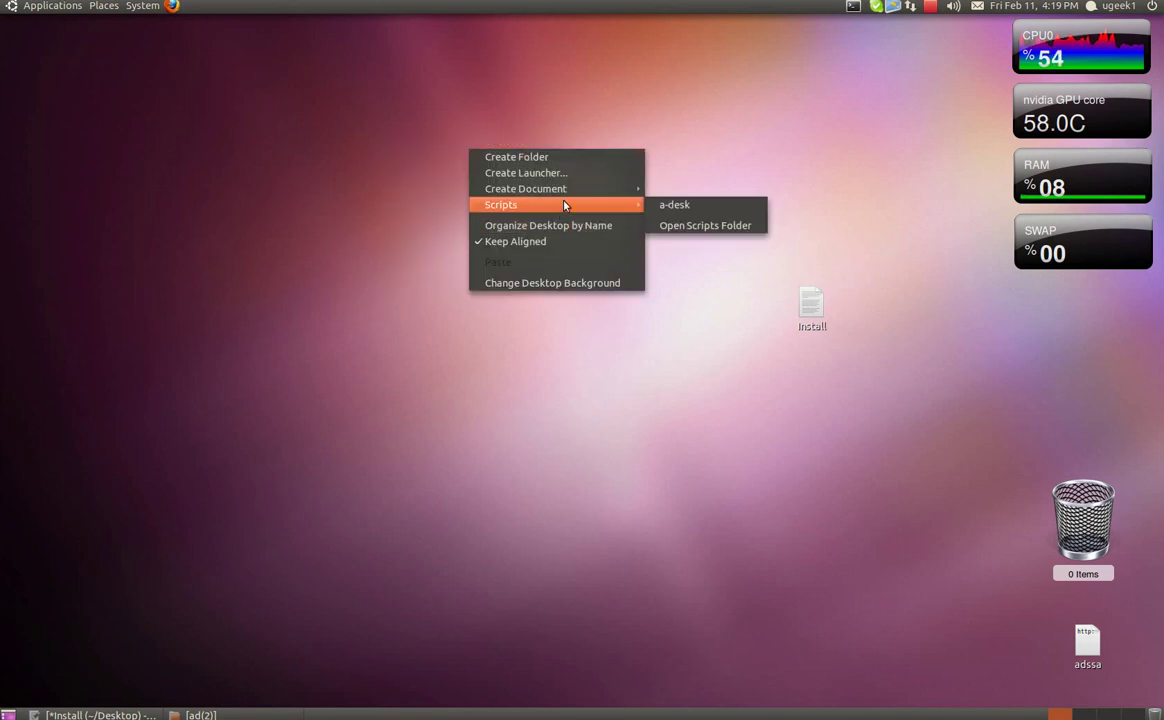
{"action": "left_click", "coordinate": [735, 208]}
Step: Apply the Atomic_city animated desktop wall and dismiss the information message
{"action": "left_click_drag", "start_coordinate": [547, 314], "coordinate": [517, 226]}
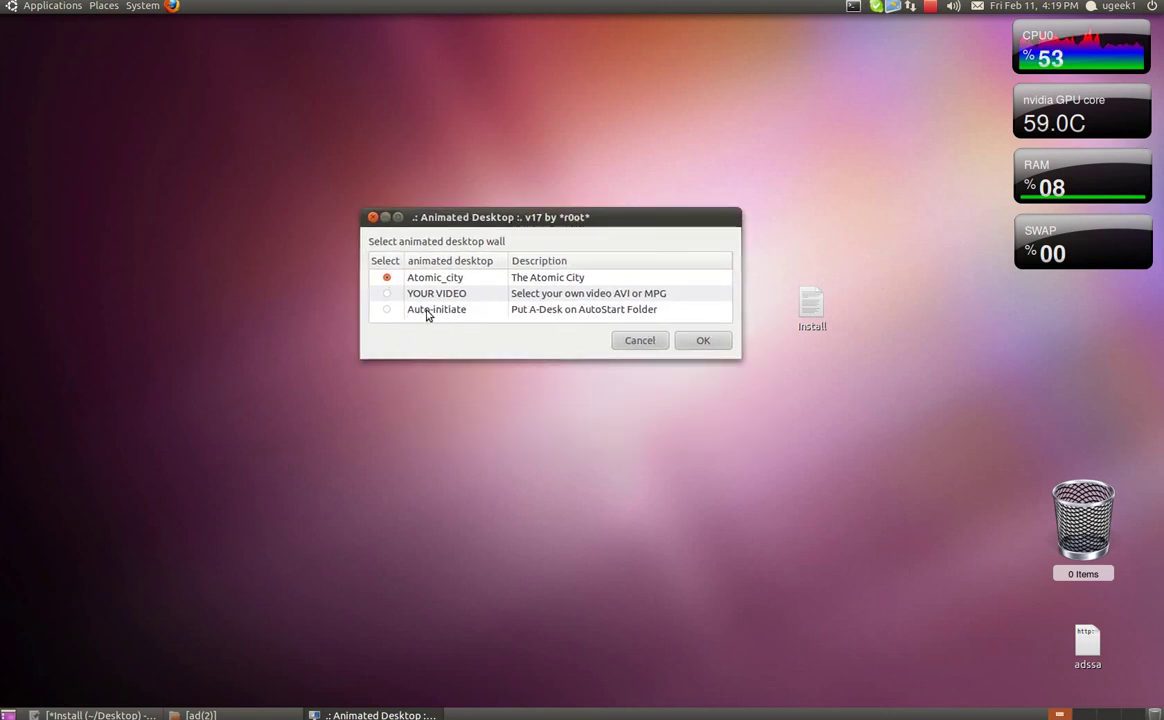
{"action": "left_click", "coordinate": [704, 342]}
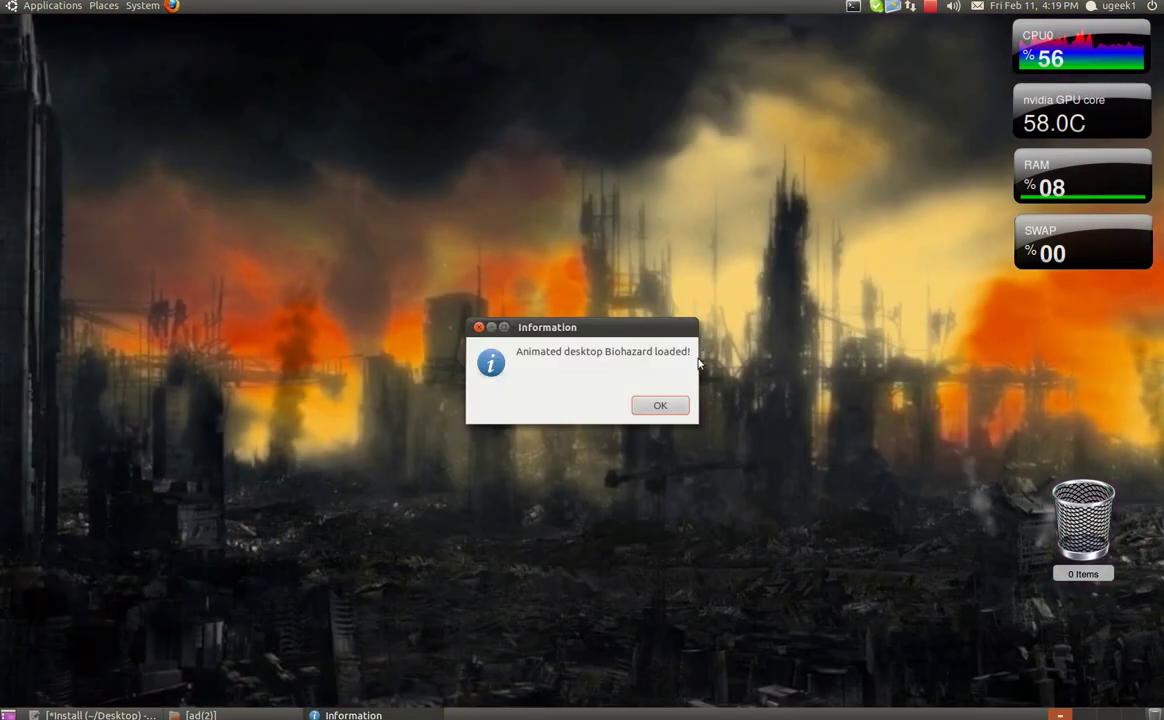
{"action": "left_click", "coordinate": [670, 406]}
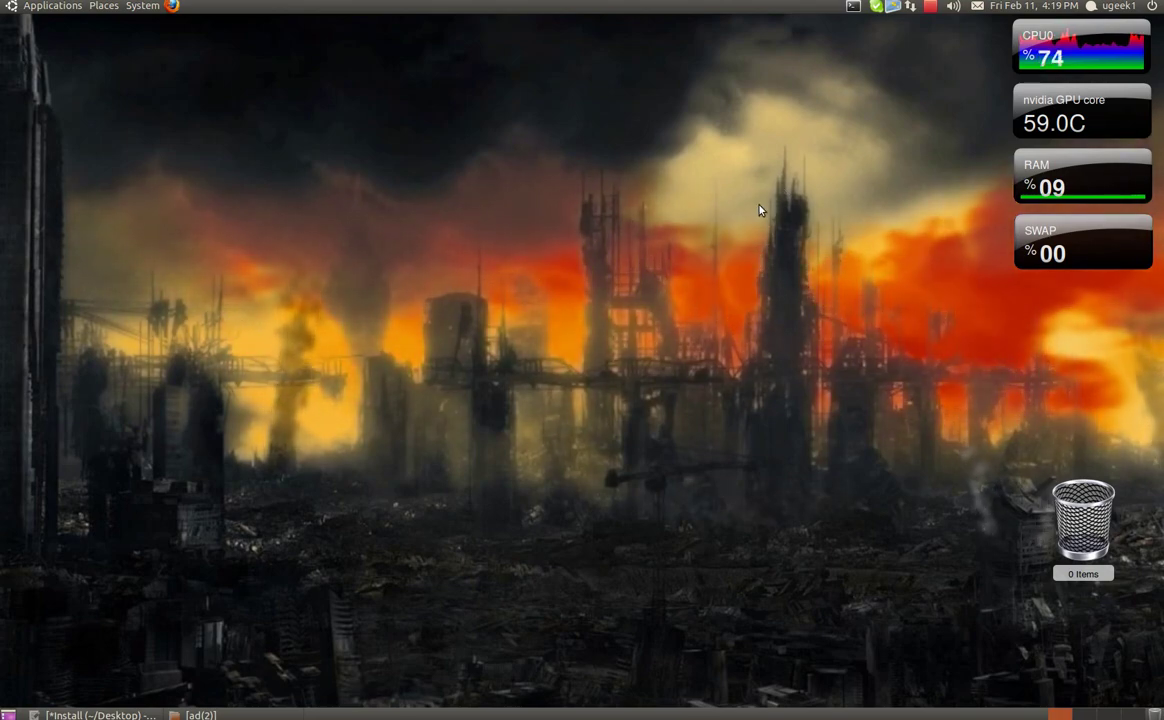
{"action": "left_click_drag", "start_coordinate": [760, 210], "coordinate": [800, 250]}
{"action": "mouse_move", "coordinate": [237, 678]}
{"action": "left_mouse_down"}
{"action": "mouse_move", "coordinate": [180, 678]}
{"action": "mouse_move", "coordinate": [237, 678]}
{"action": "left_mouse_up"}
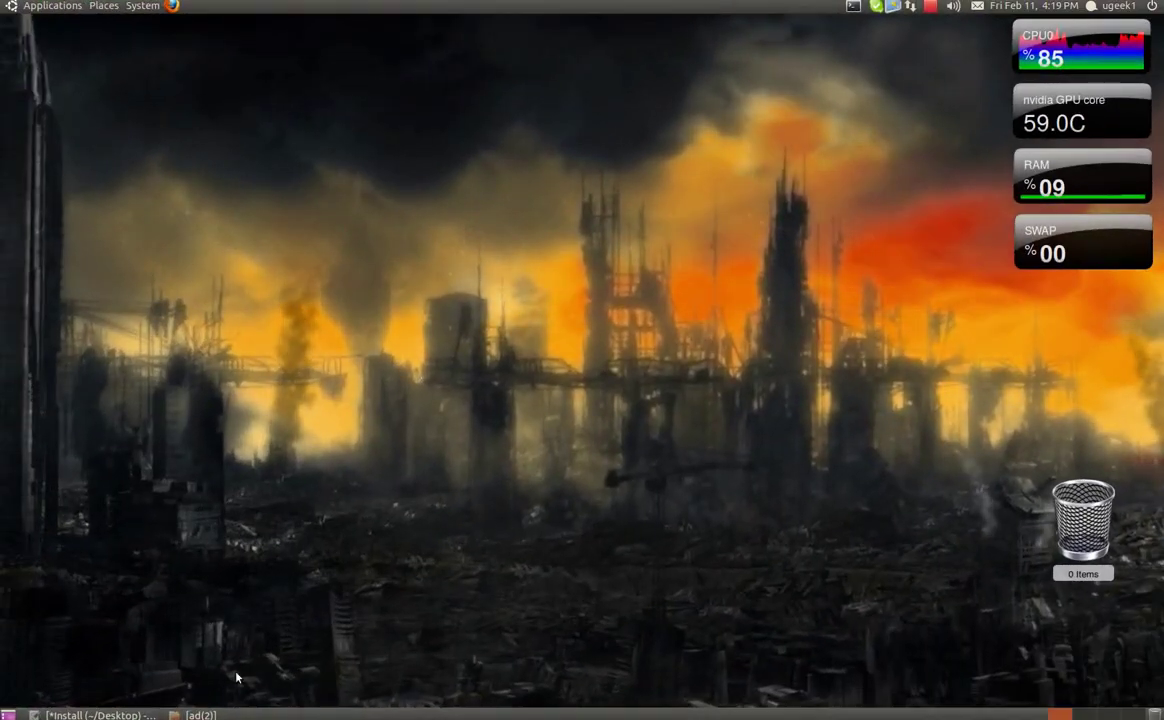
{"action": "left_click", "coordinate": [95, 715]}
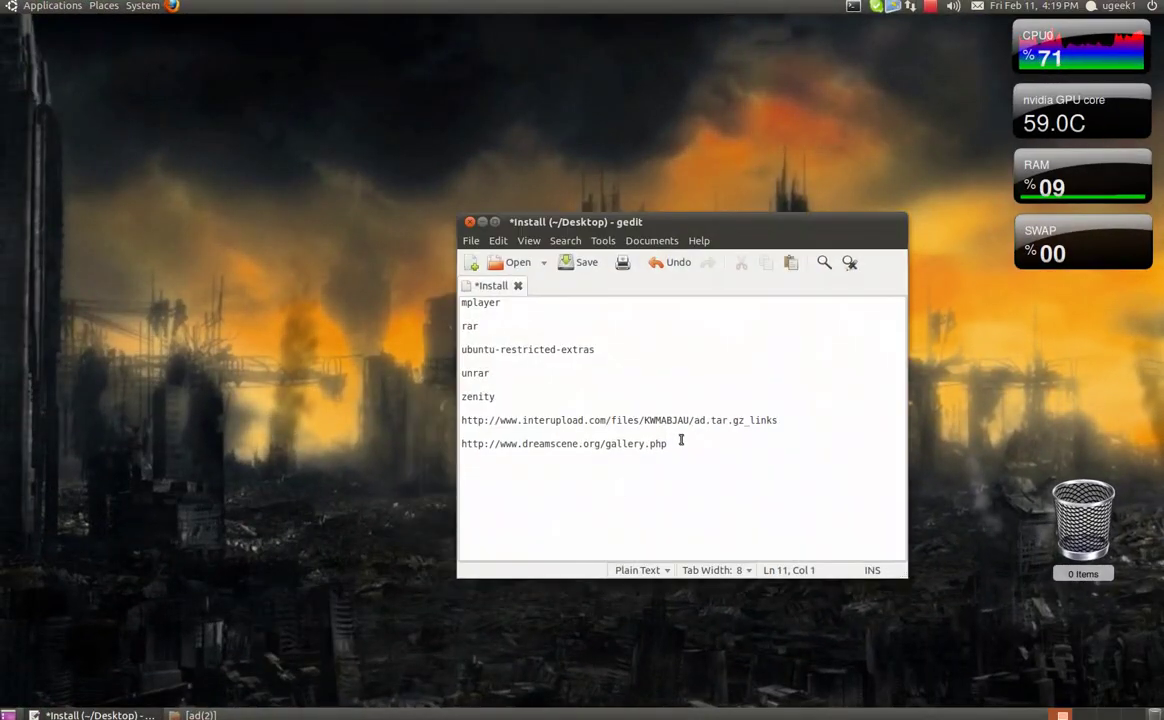
{"action": "left_click_drag", "start_coordinate": [668, 444], "coordinate": [432, 456]}
{"action": "key", "text": "ctrl+c"}
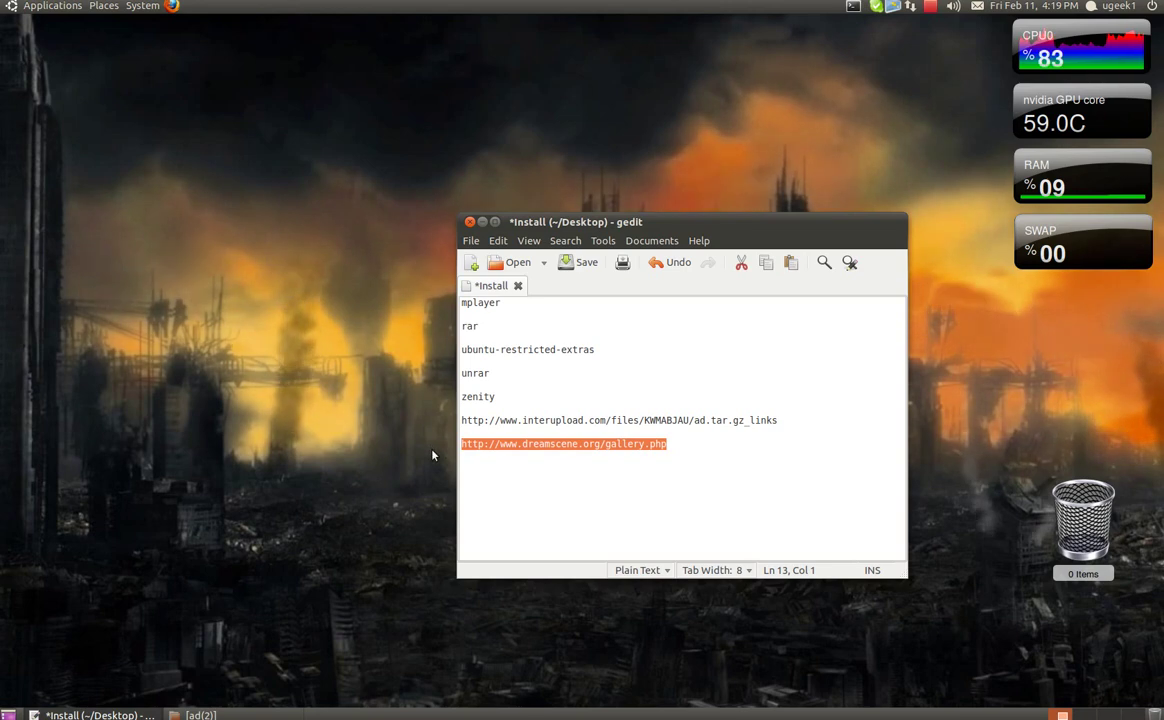
Step: Launch Firefox and load the copied dreamscene.org gallery link in place of the Megaupload page
{"action": "left_click", "coordinate": [172, 6]}
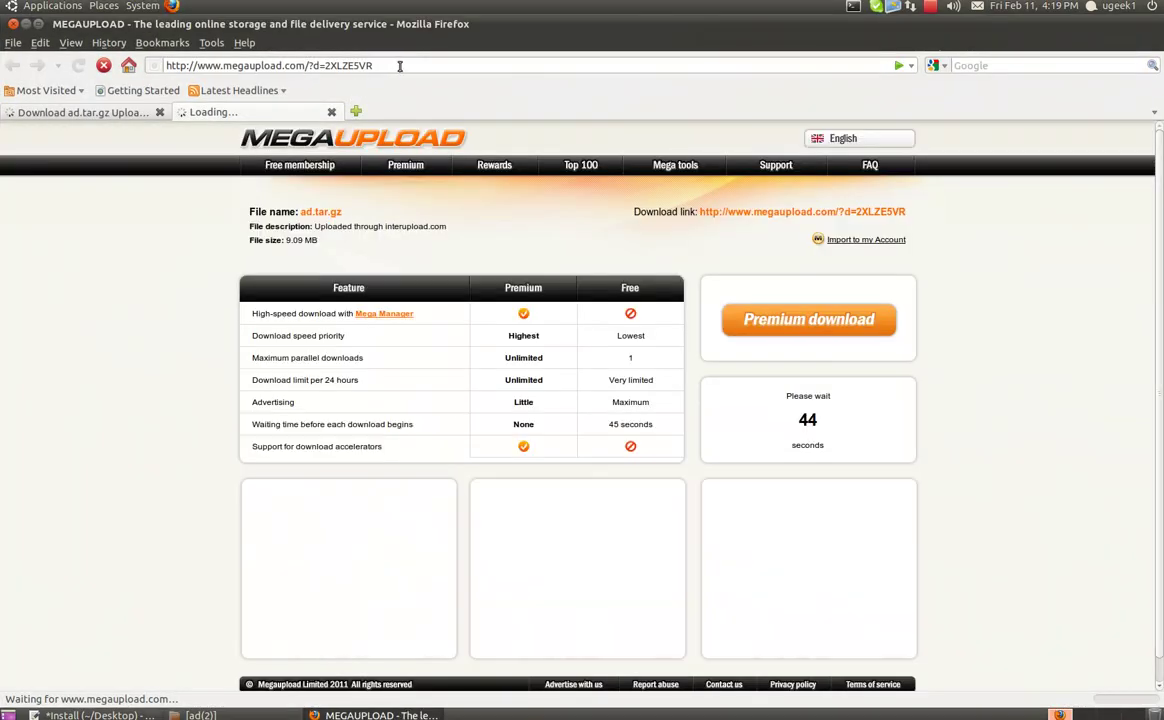
{"action": "left_click_drag", "start_coordinate": [394, 65], "coordinate": [166, 66]}
{"action": "key", "text": "ctrl+v"}
{"action": "key", "text": "Return"}
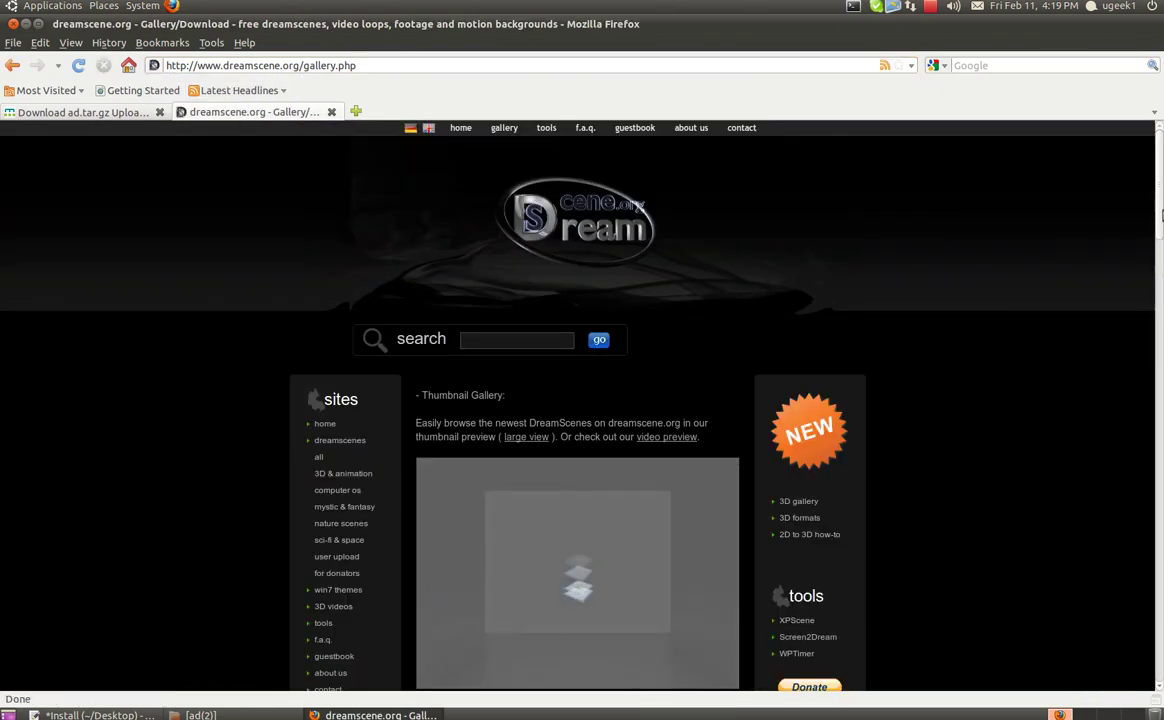
{"action": "left_click_drag", "start_coordinate": [1160, 213], "coordinate": [1148, 188]}
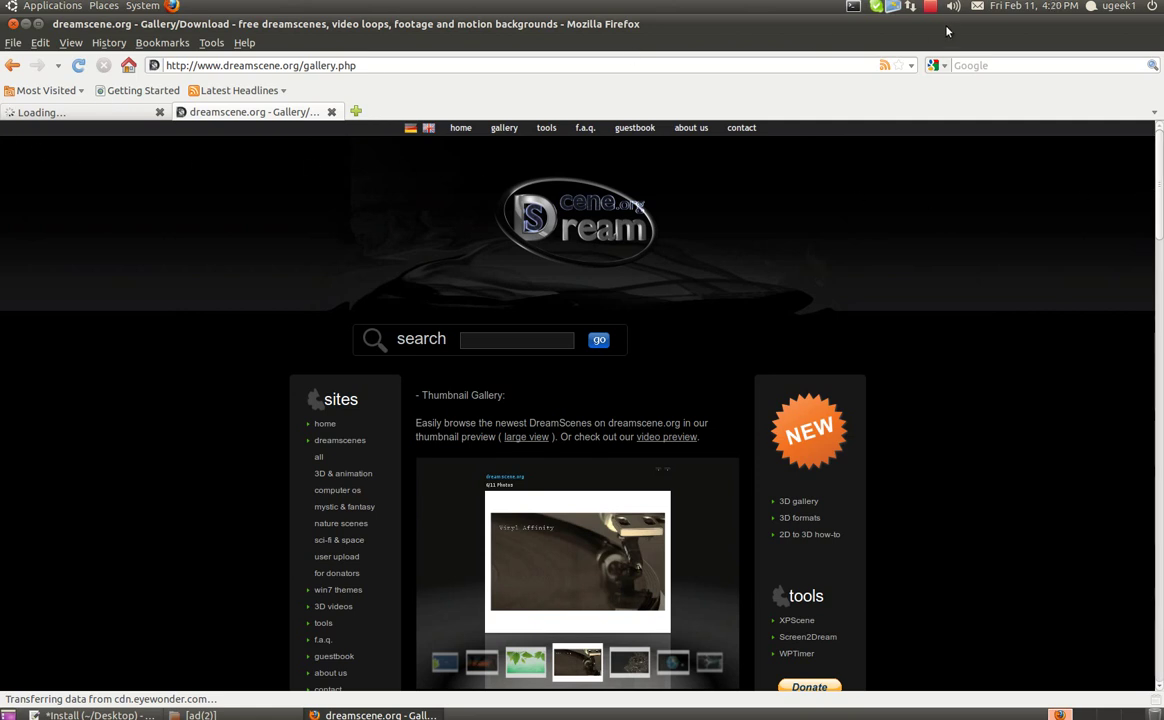